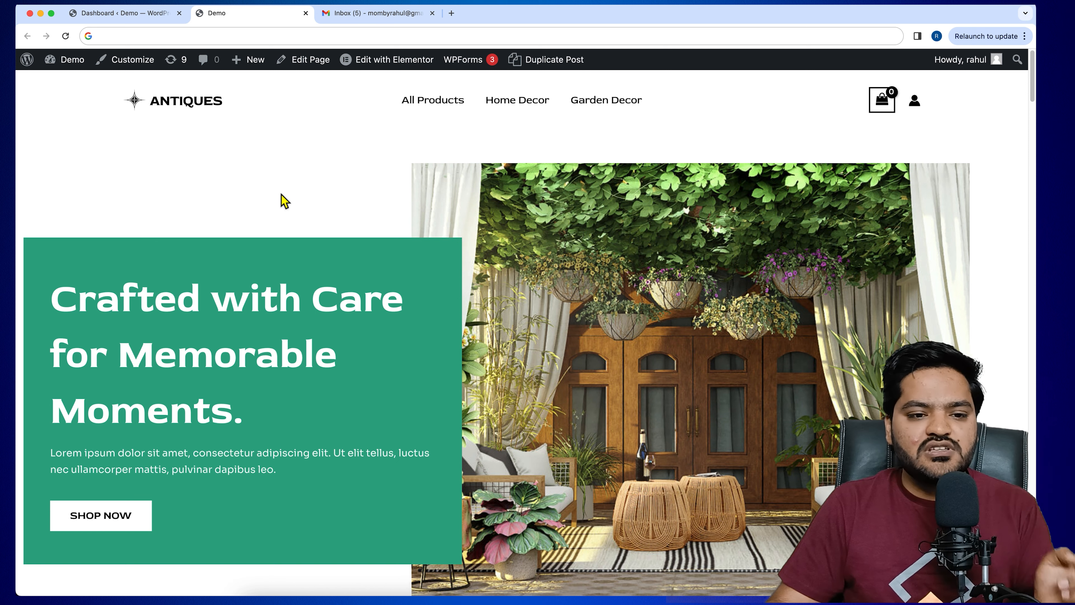
# - Open the Theme File Editor from the site's WordPress dashboard and acknowledge the warning about direct theme edits
pyautogui.click(142, 22)
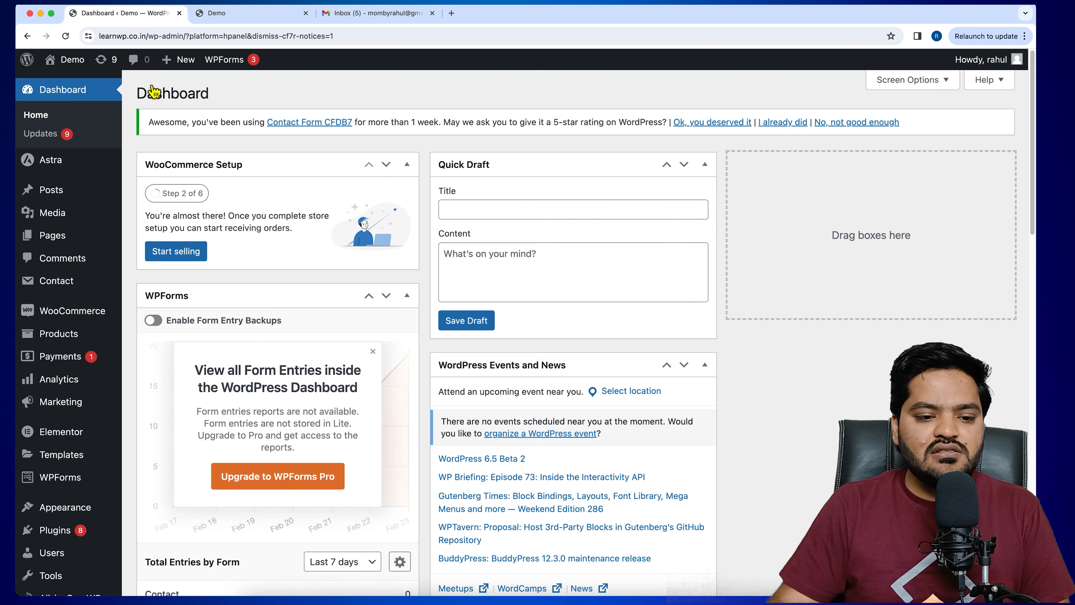
pyautogui.scroll(-5, 176, 313)
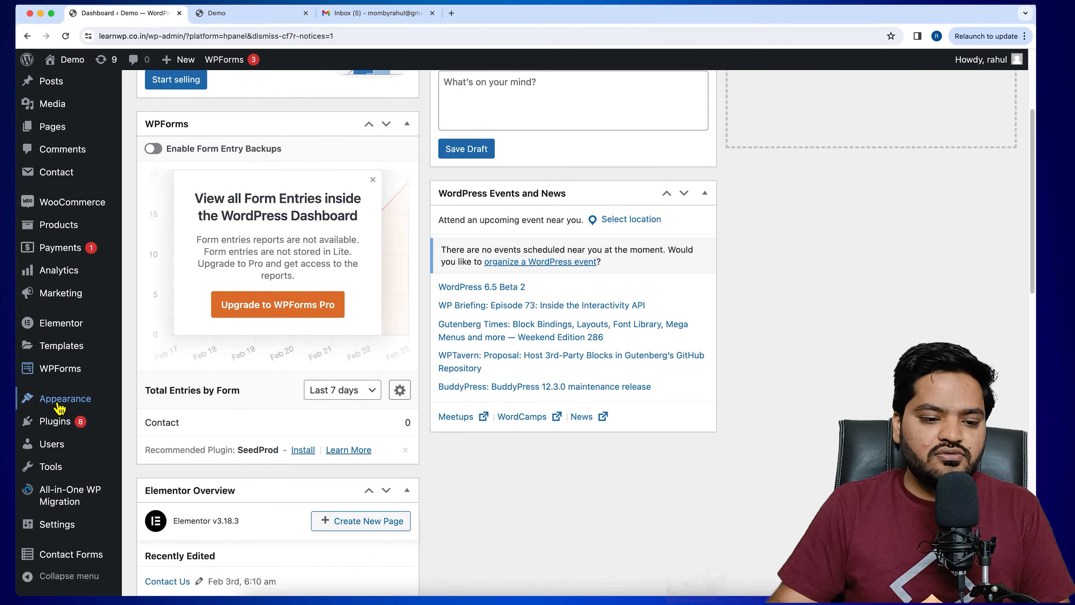
pyautogui.moveTo(65, 407)
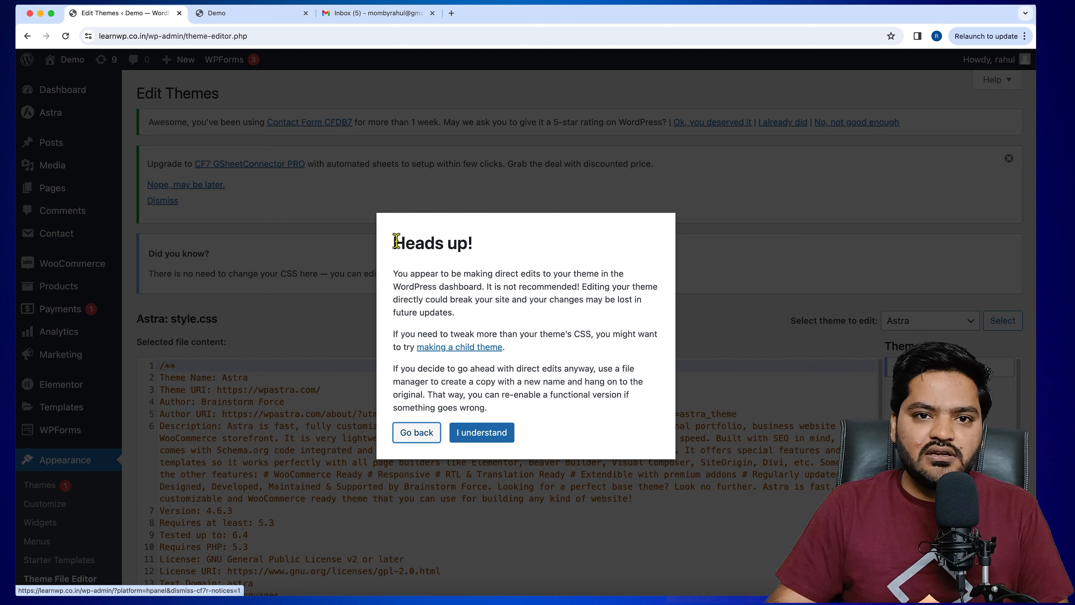
pyautogui.moveTo(396, 274); pyautogui.dragTo(574, 296)
pyautogui.click(575, 294)
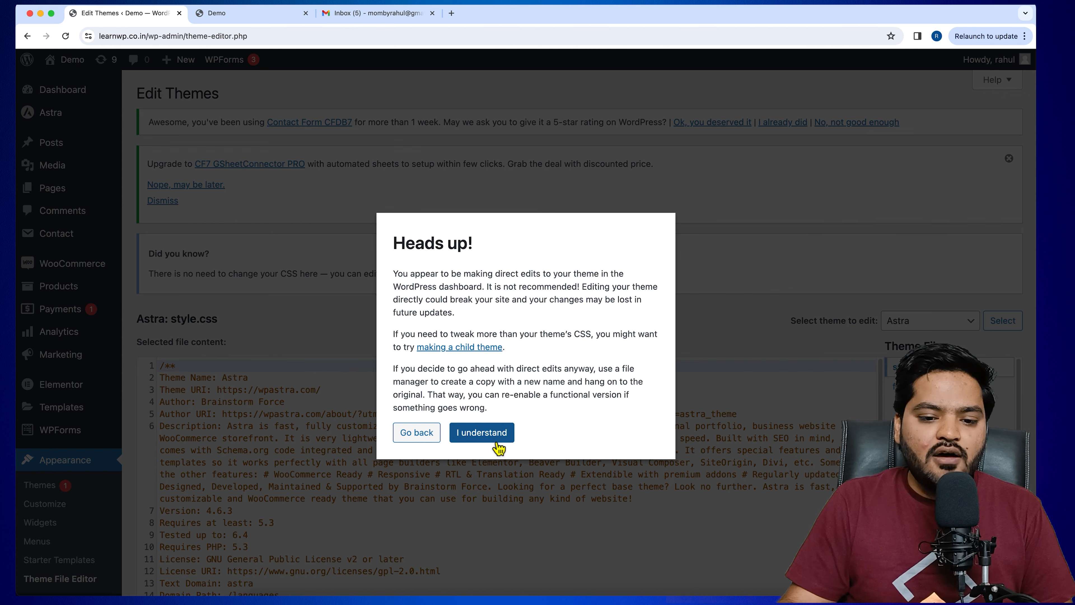
pyautogui.click(491, 433)
# - Open the Astra theme's footer.php and header.php files and examine the header code down to its last line
pyautogui.scroll(-5, 509, 379)
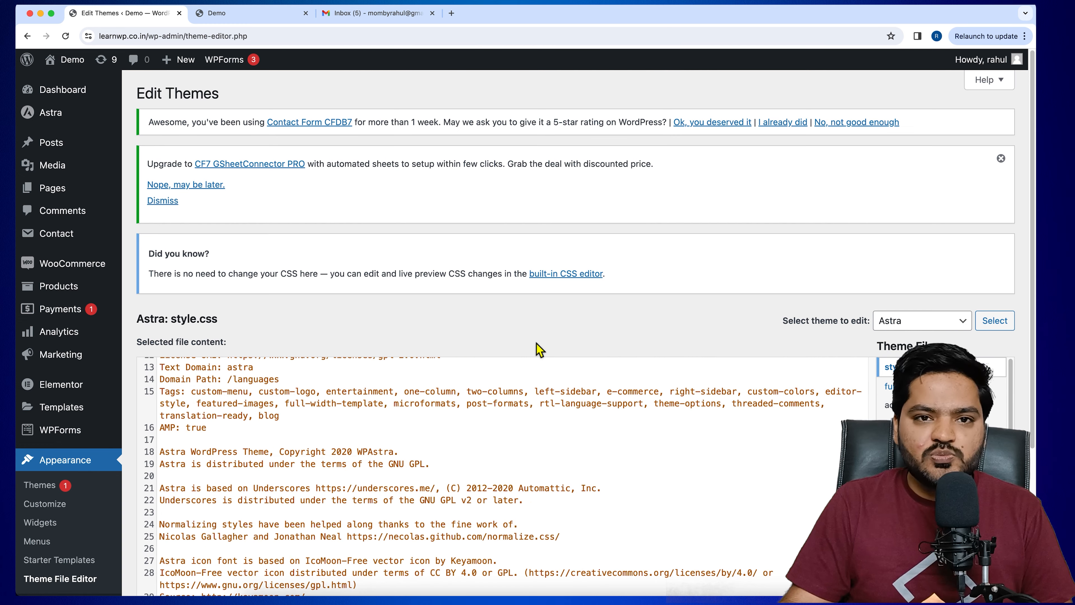
pyautogui.scroll(-4, 542, 348)
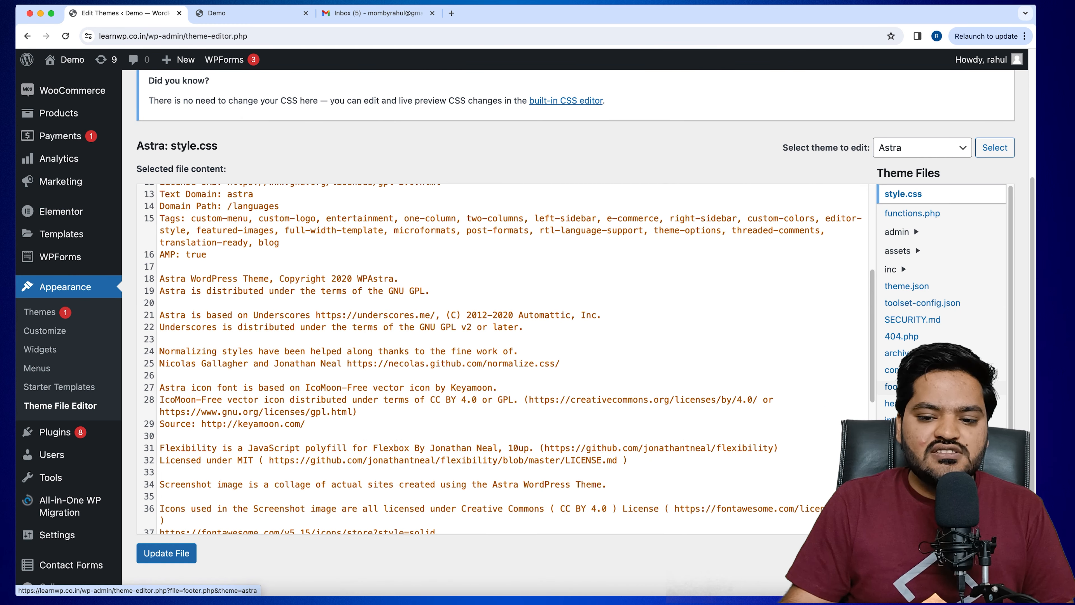
pyautogui.click(943, 390)
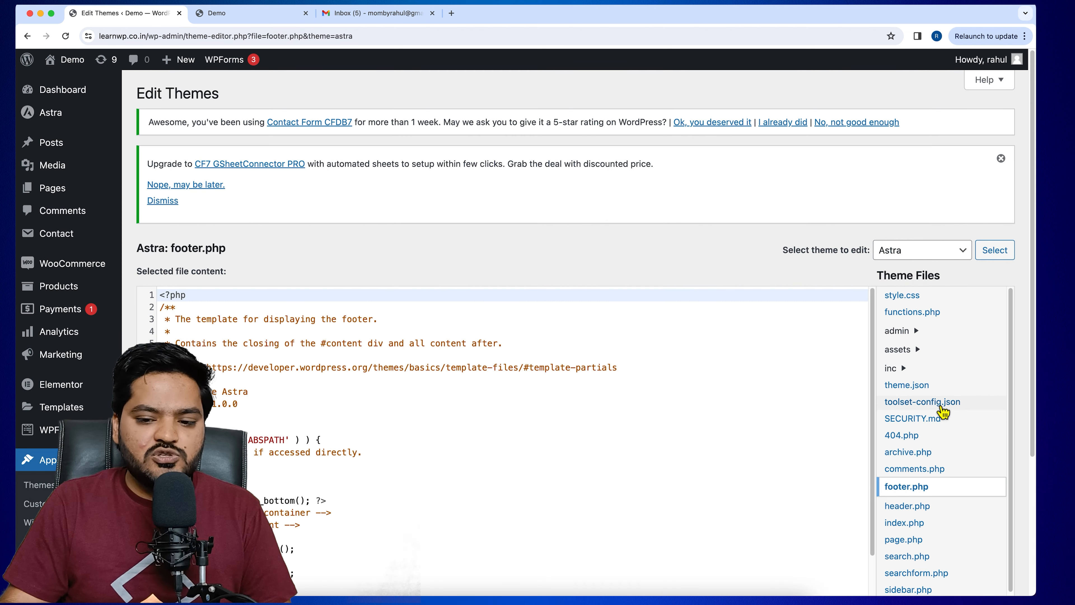
pyautogui.scroll(-3, 942, 413)
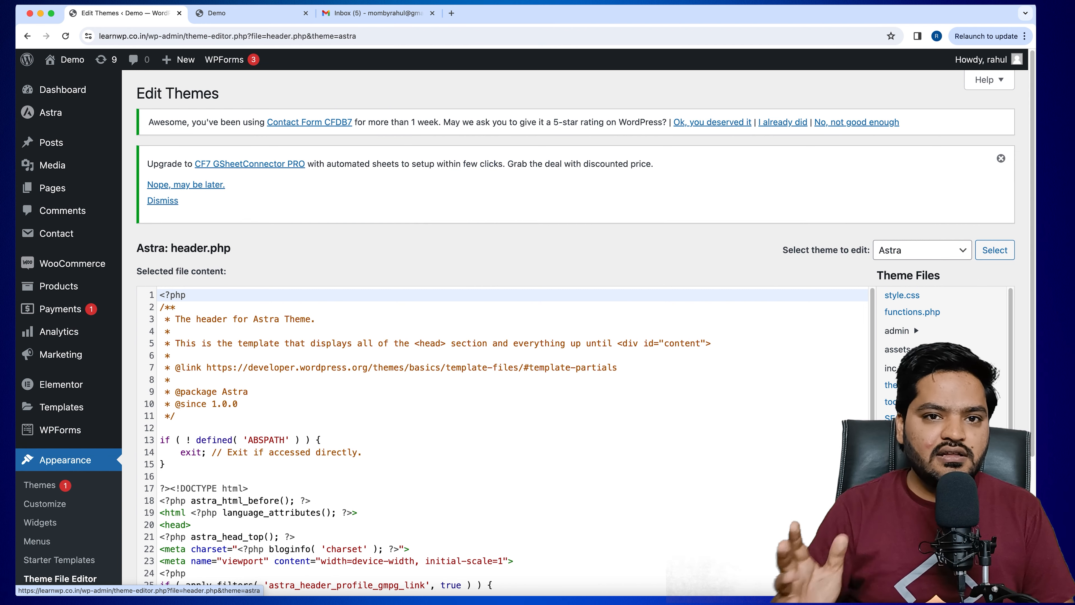
pyautogui.scroll(-15, 567, 244)
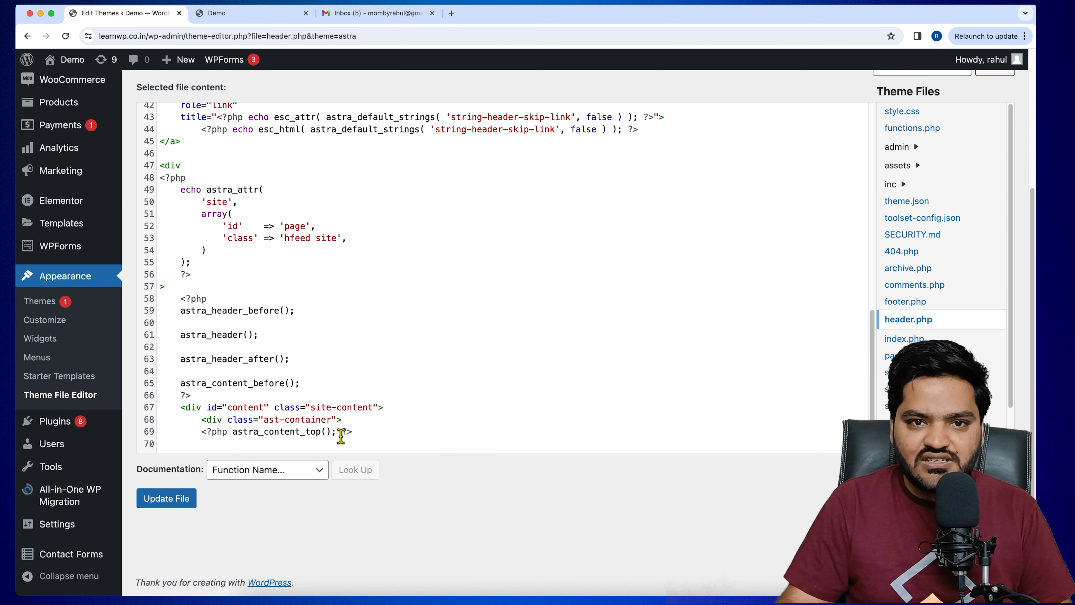
pyautogui.click(364, 436)
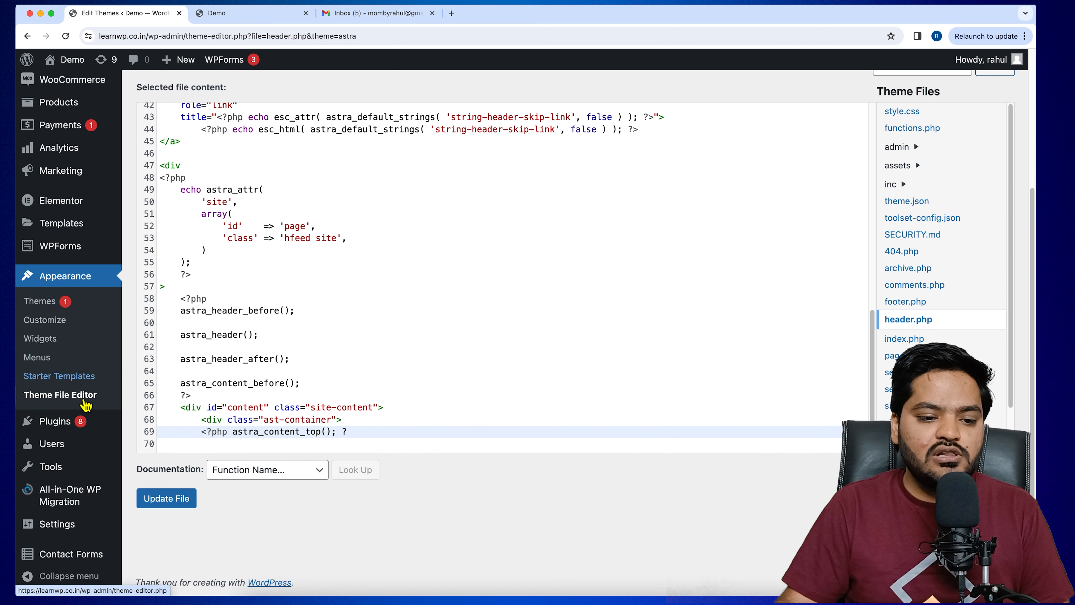
# - Go to the page for adding a new plugin, leaving the theme file unsaved
pyautogui.moveTo(63, 429)
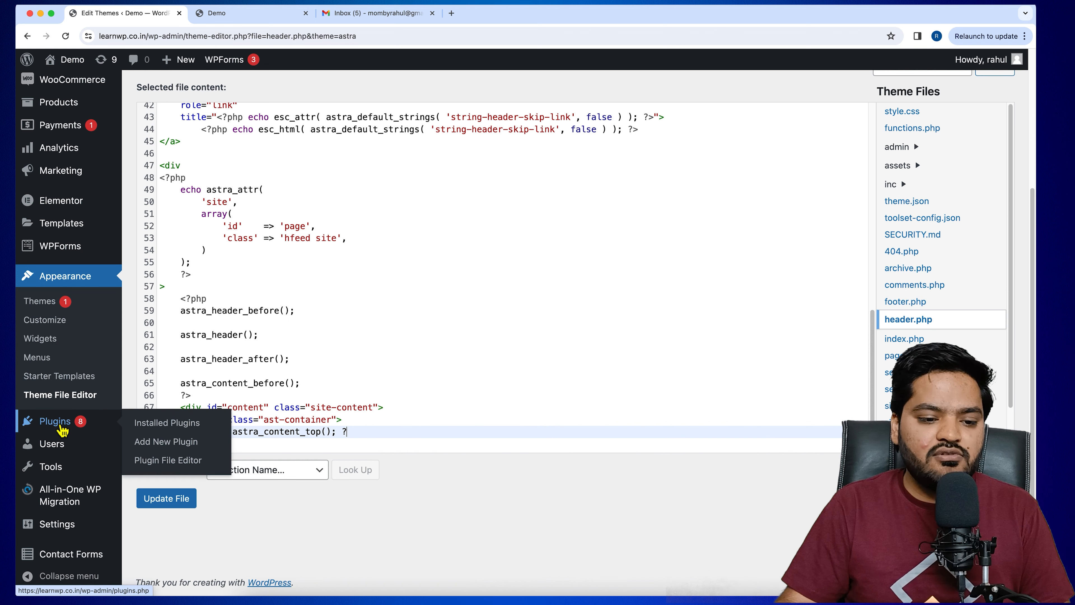
pyautogui.click(163, 451)
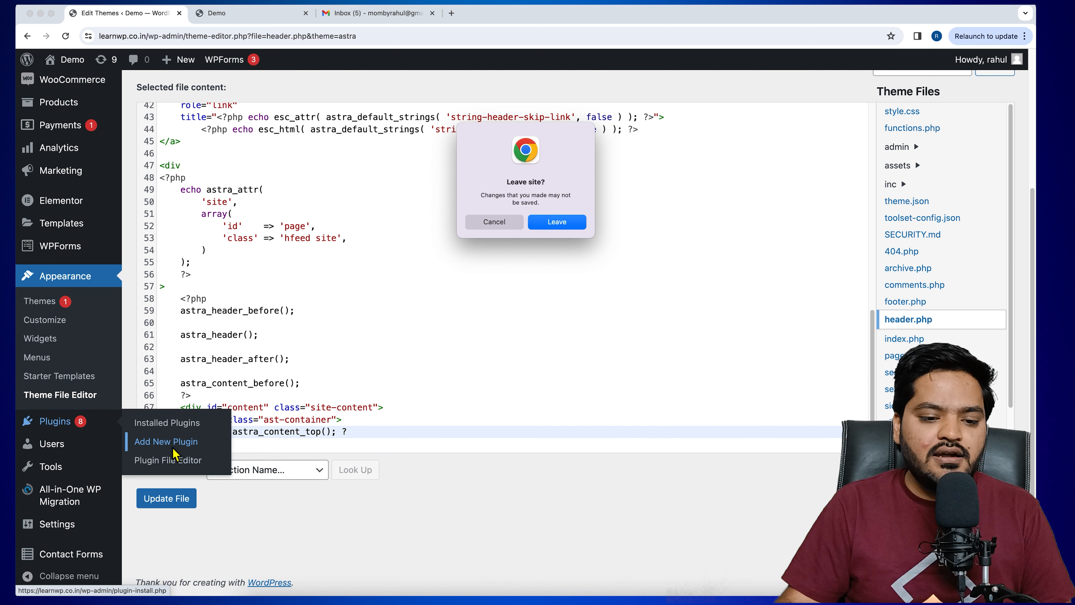
pyautogui.click(569, 225)
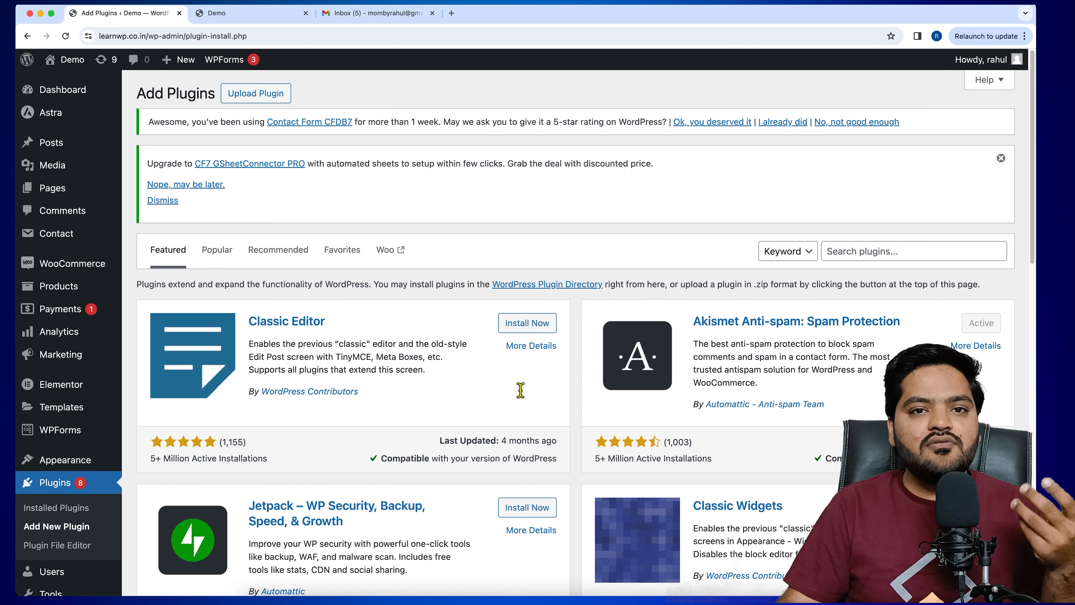
# - Search the plugins for "wp code", then install and activate WPCode – Insert Headers and Footers + Custom Code Snippets
pyautogui.click(865, 256)
pyautogui.write('wp code')
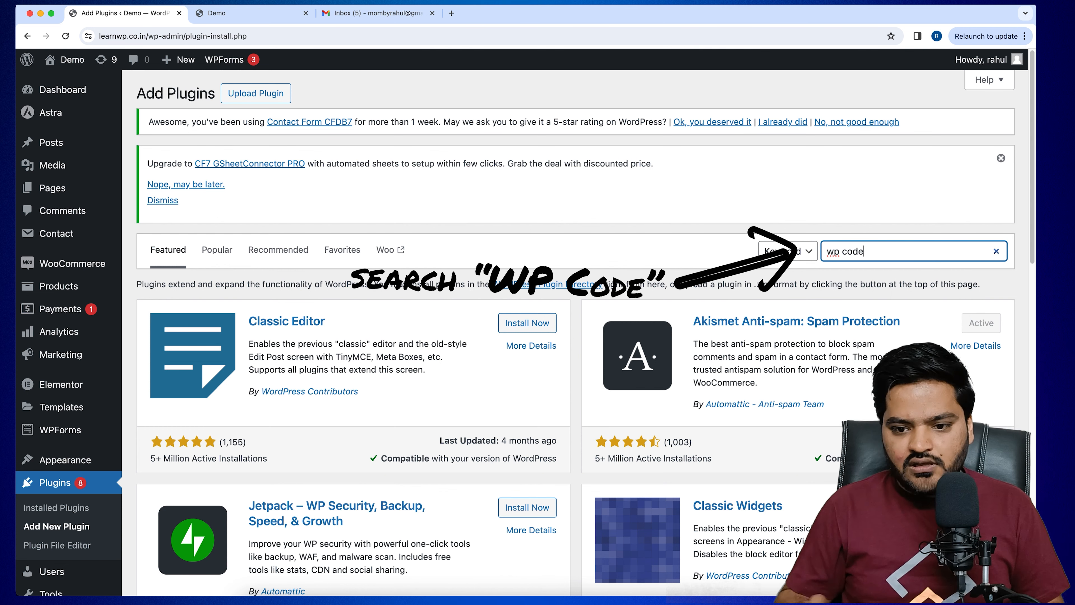
pyautogui.click(1001, 158)
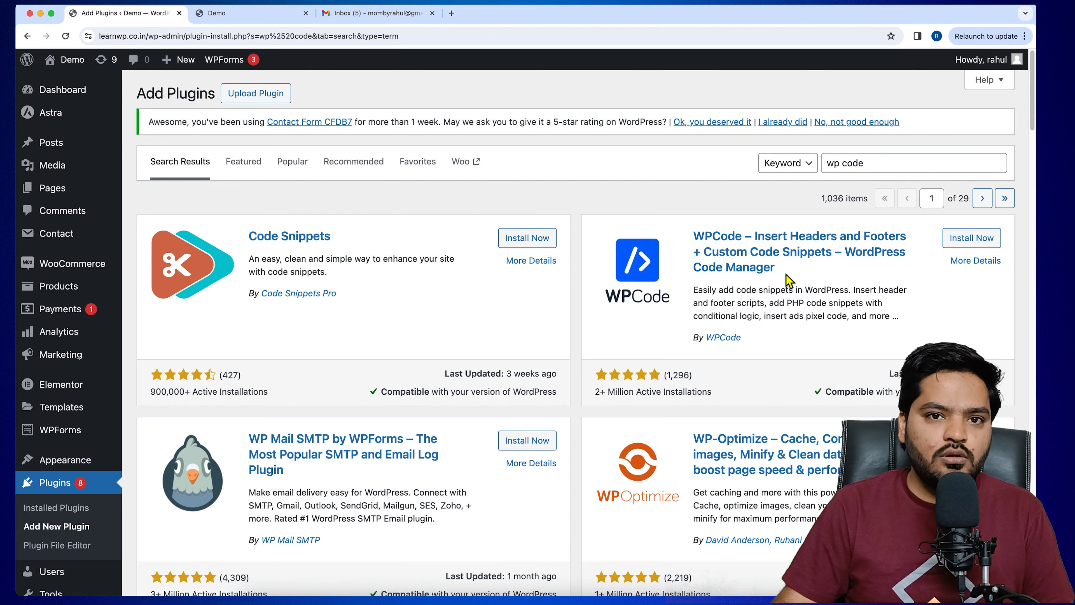
pyautogui.click(972, 239)
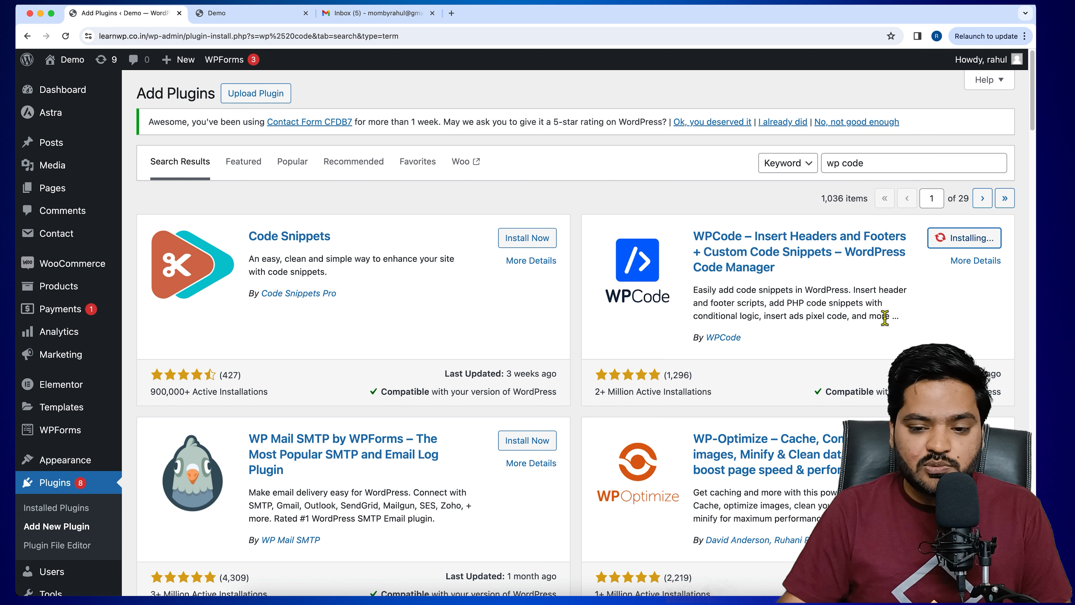
pyautogui.click(977, 238)
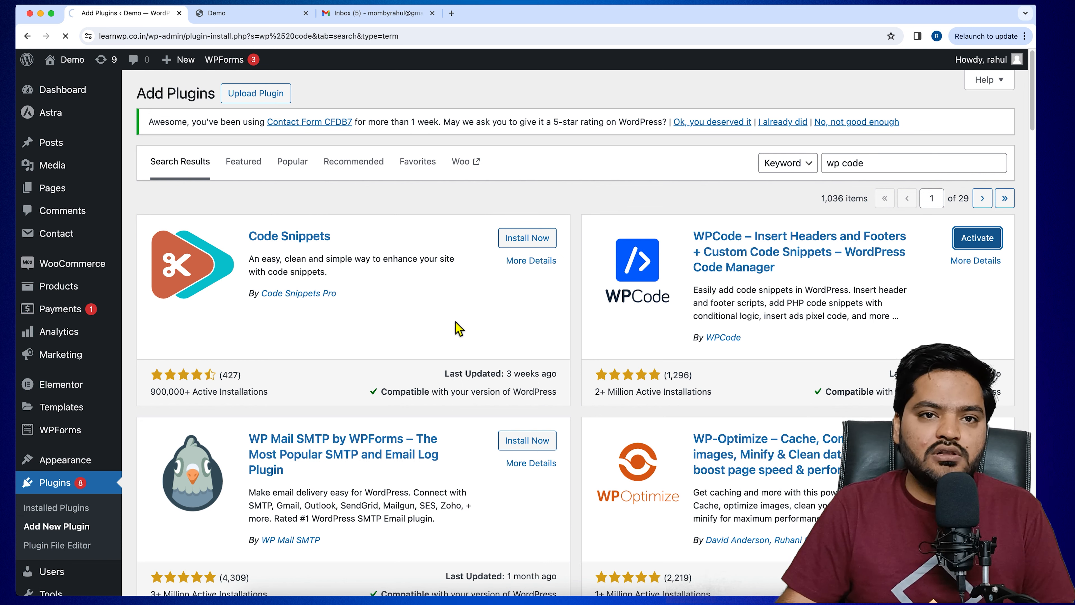
# - Open the Header & Footer page of Code Snippets
pyautogui.scroll(-10, 106, 364)
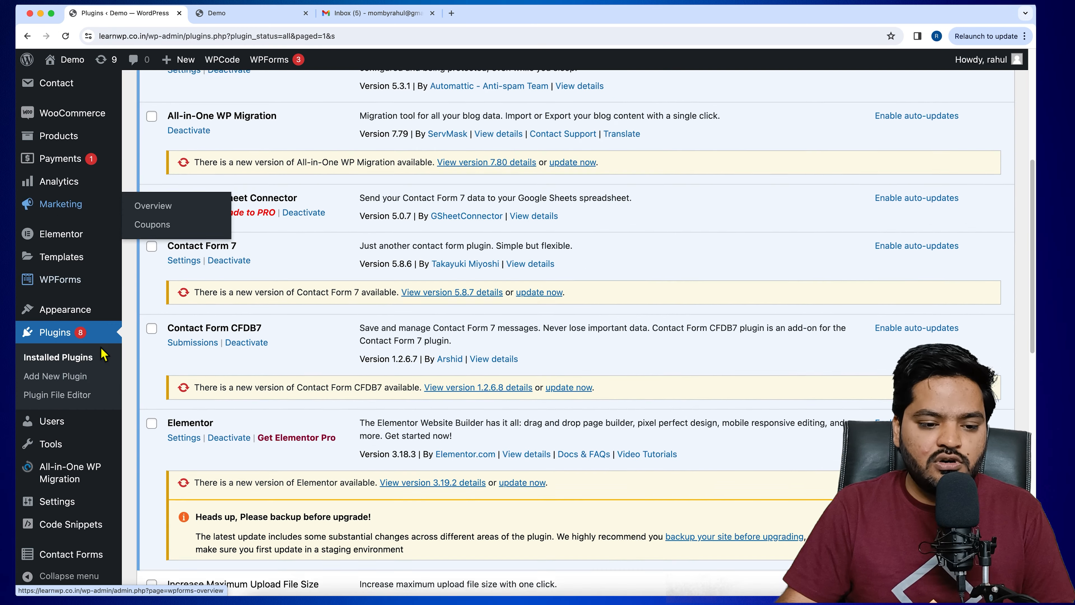
pyautogui.moveTo(70, 531)
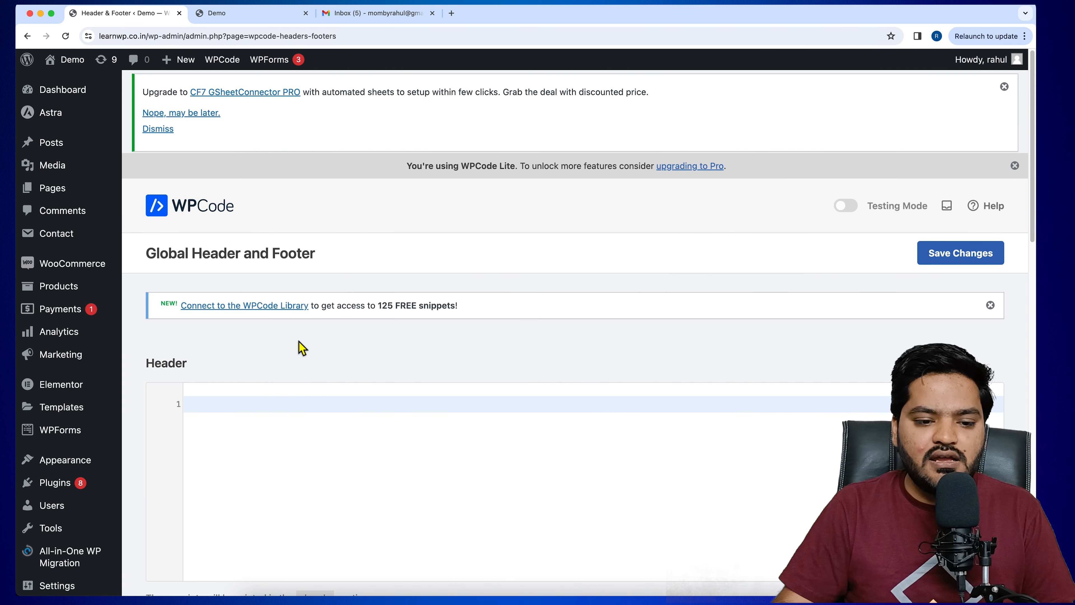
pyautogui.scroll(-5, 300, 356)
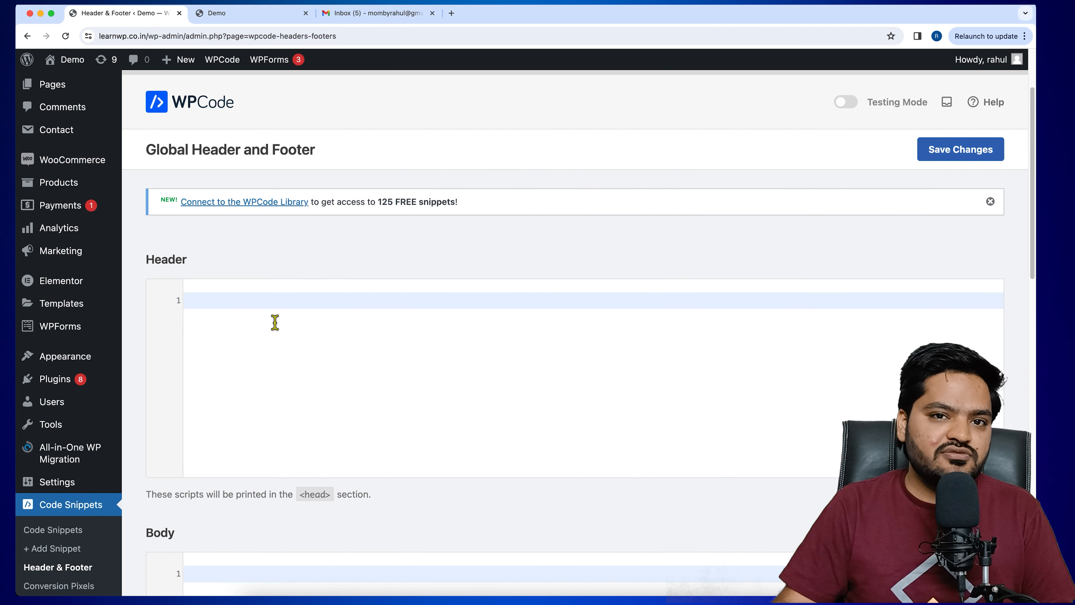
# - Examine the Header, Body and Footer code boxes and where on the site each one prints its scripts
pyautogui.scroll(-1, 275, 322)
pyautogui.scroll(-2, 274, 320)
pyautogui.moveTo(146, 274); pyautogui.dragTo(169, 279)
pyautogui.scroll(-2, 170, 288)
pyautogui.moveTo(152, 446); pyautogui.dragTo(222, 463)
pyautogui.scroll(8, 222, 463)
pyautogui.scroll(1, 262, 419)
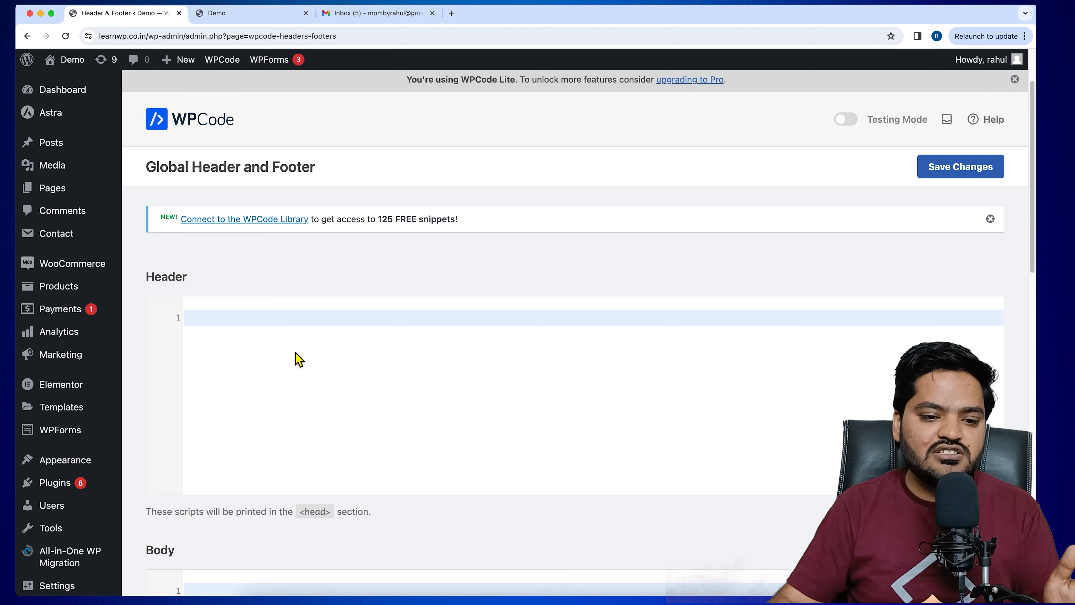
pyautogui.scroll(-3, 199, 337)
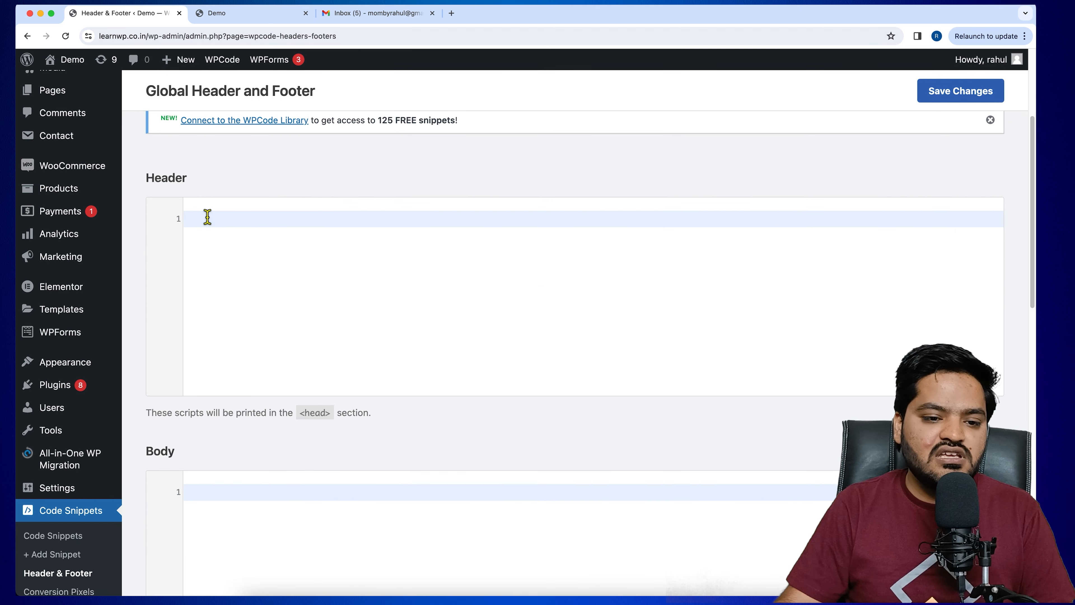
pyautogui.scroll(-10, 224, 275)
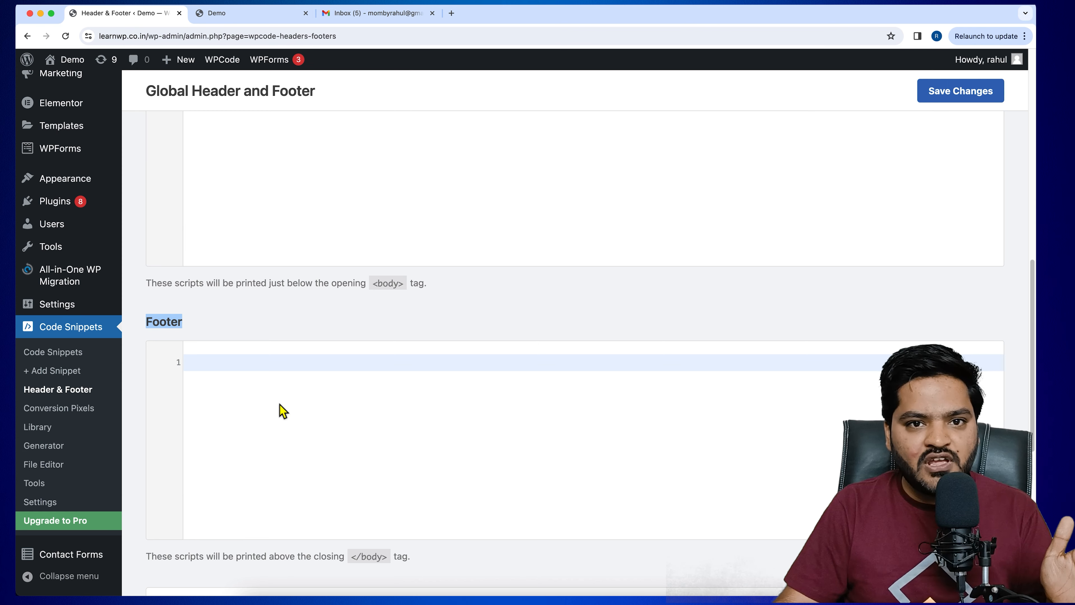
pyautogui.scroll(11, 281, 409)
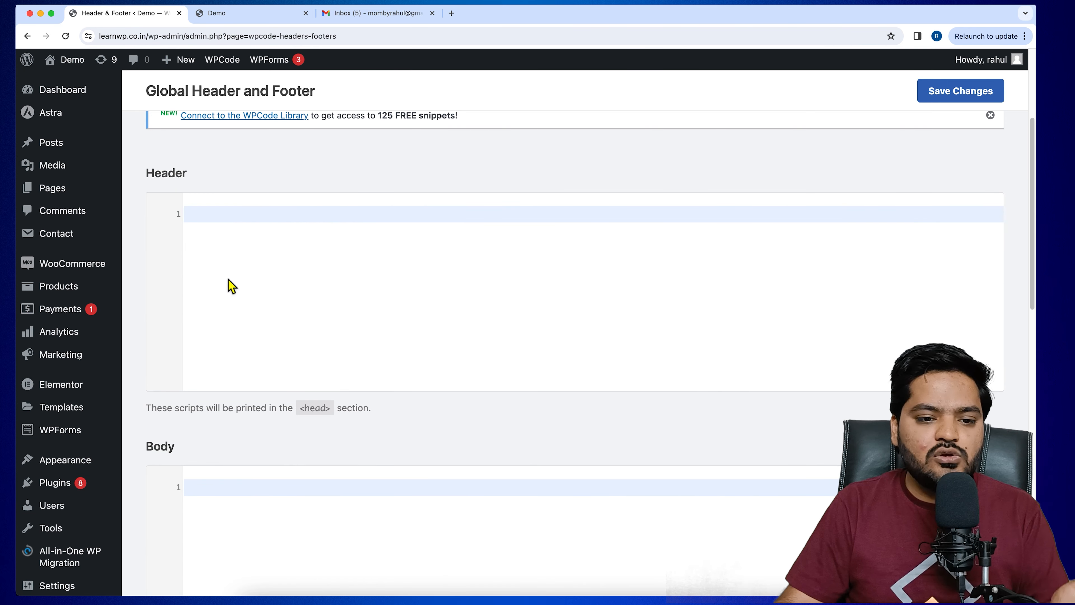
# - Place the cursor in the Header code box and save the Global Header and Footer settings
pyautogui.click(209, 220)
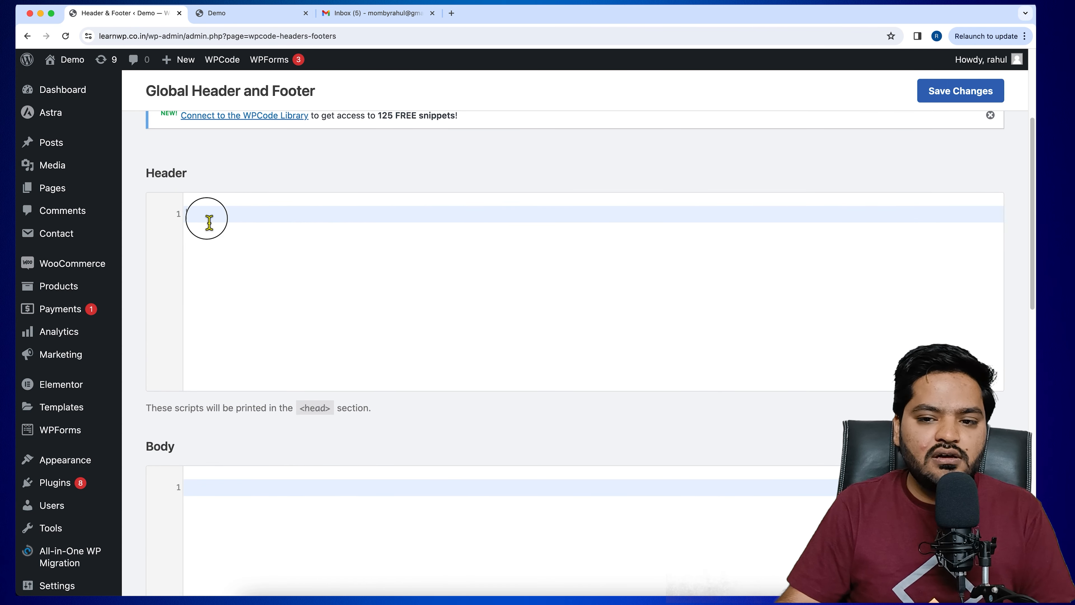
pyautogui.scroll(3, 415, 266)
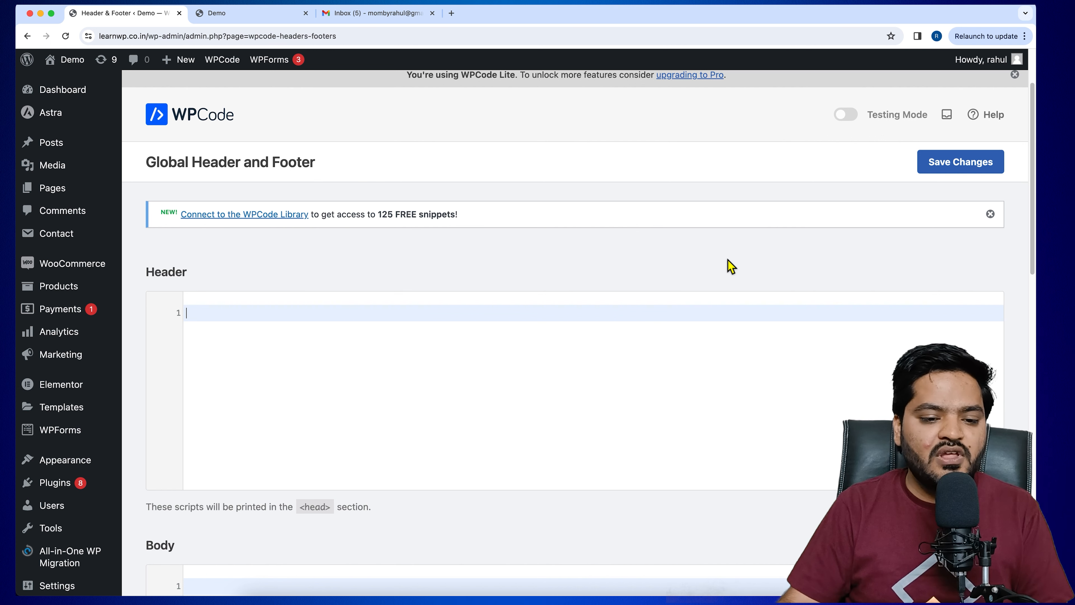
pyautogui.doubleClick(184, 271)
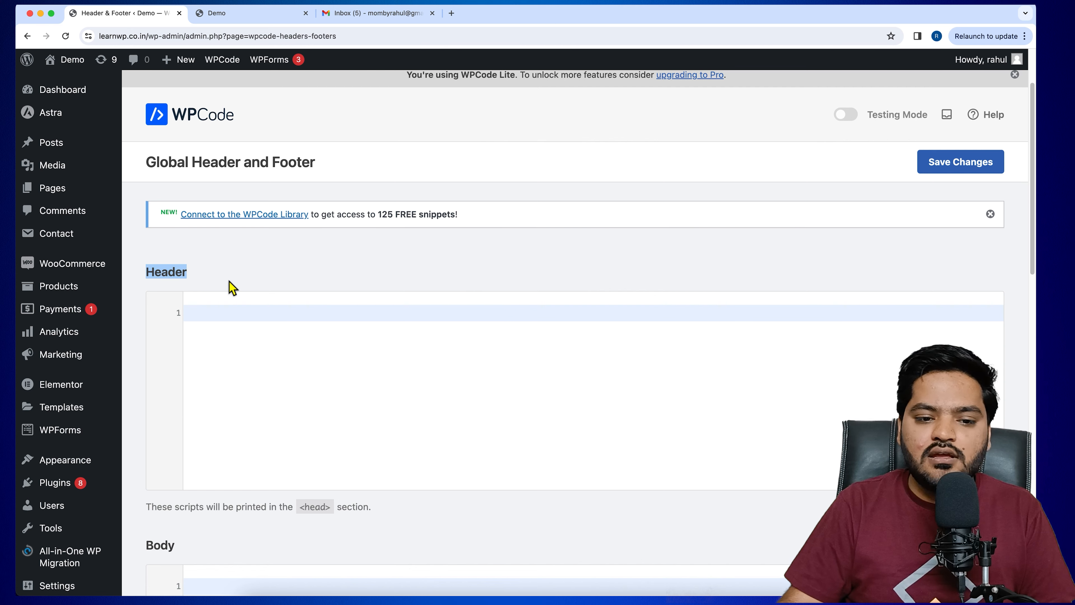
pyautogui.scroll(-3, 229, 282)
pyautogui.click(229, 252)
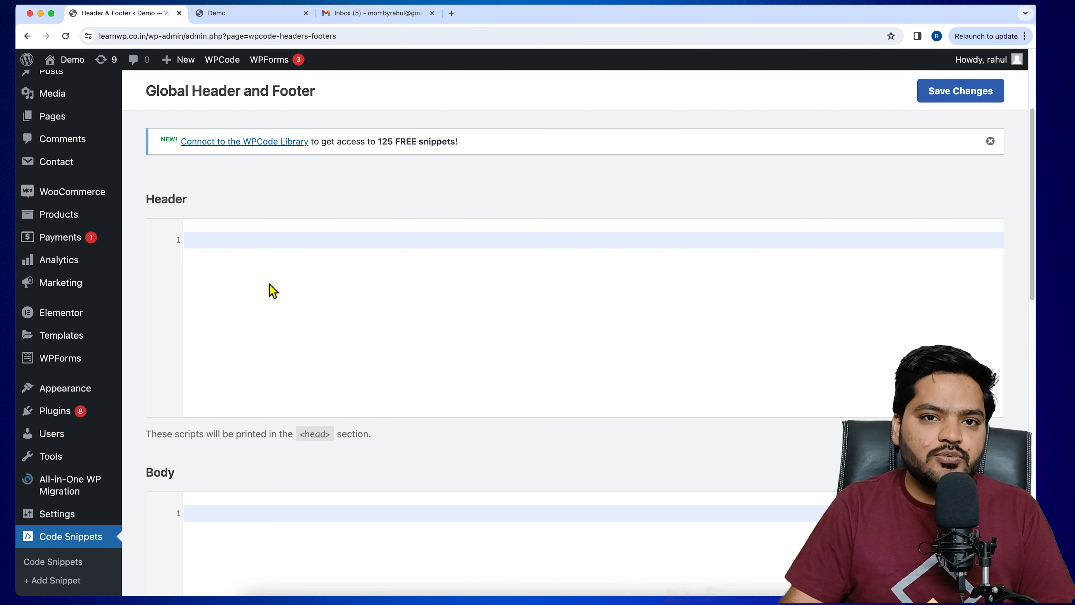
pyautogui.scroll(-10, 252, 331)
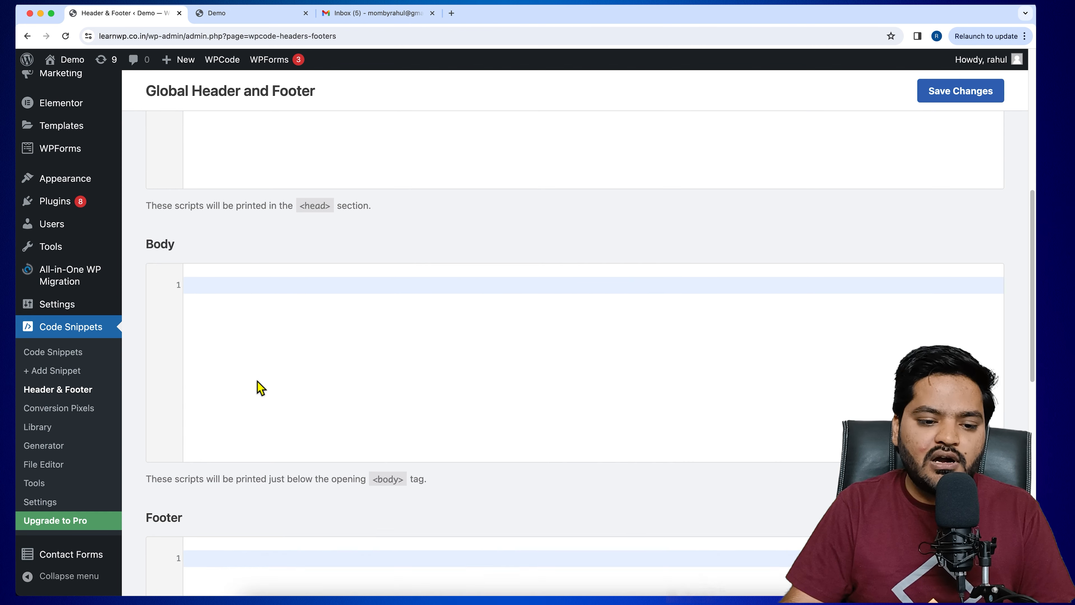
pyautogui.scroll(10, 320, 452)
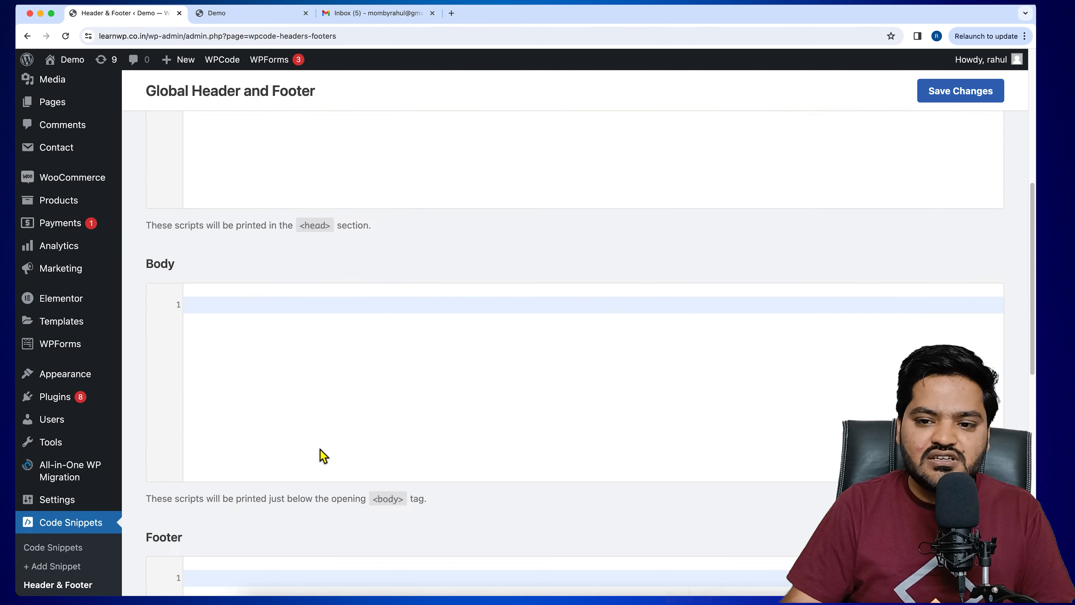
pyautogui.click(950, 264)
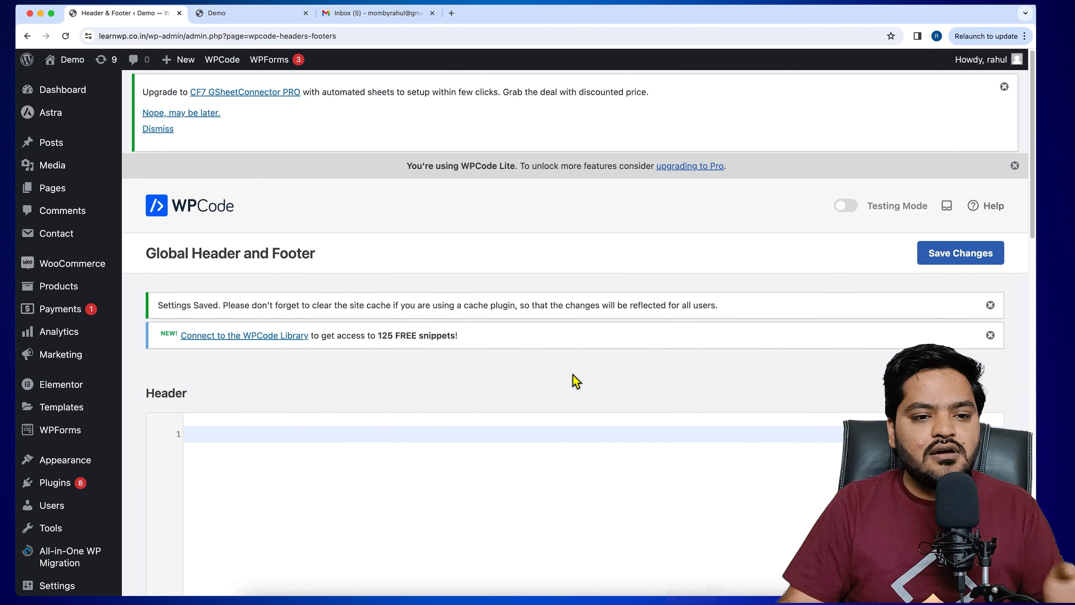
# - In a new browser tab, search google.com for "dummy javascript code" and open OneCompiler's "Dummy File - JavaScript" result
pyautogui.click(451, 13)
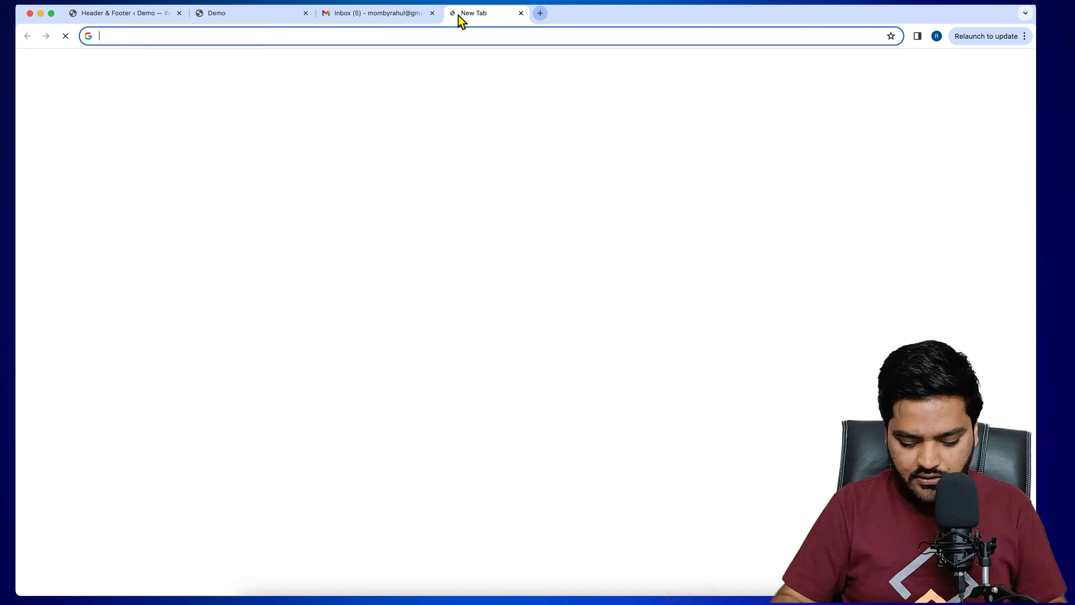
pyautogui.write('google.com')
pyautogui.press('Return')
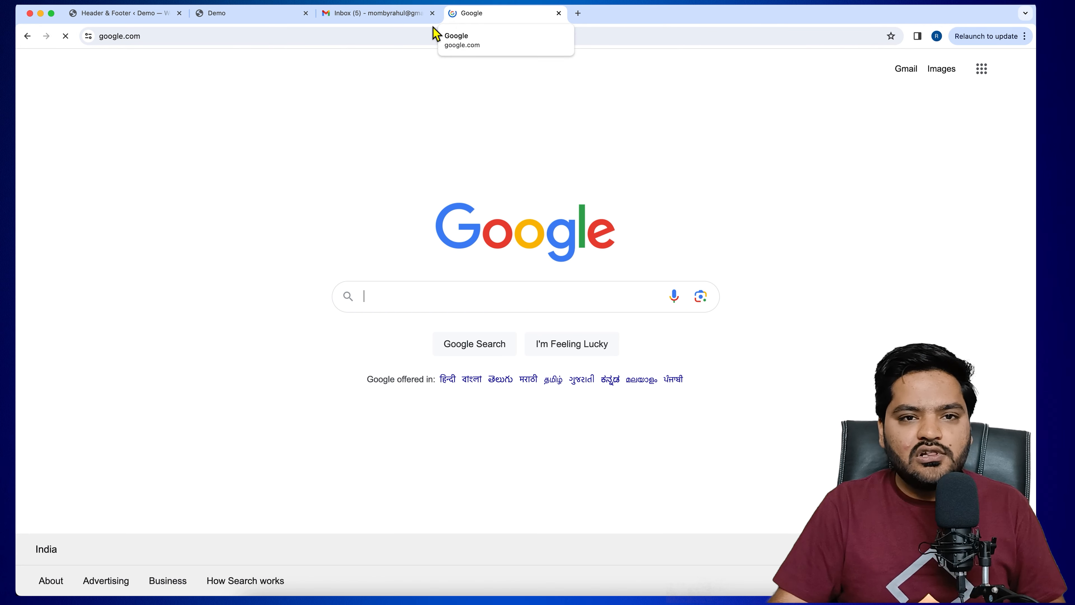
pyautogui.write('dummy javascript code')
pyautogui.press('Return')
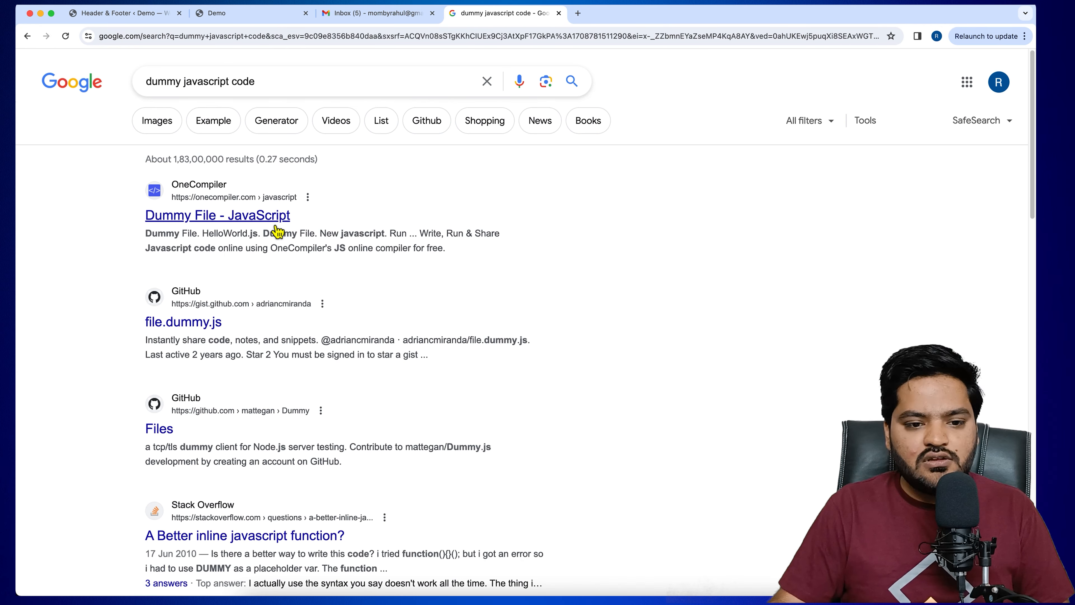
pyautogui.click(275, 229)
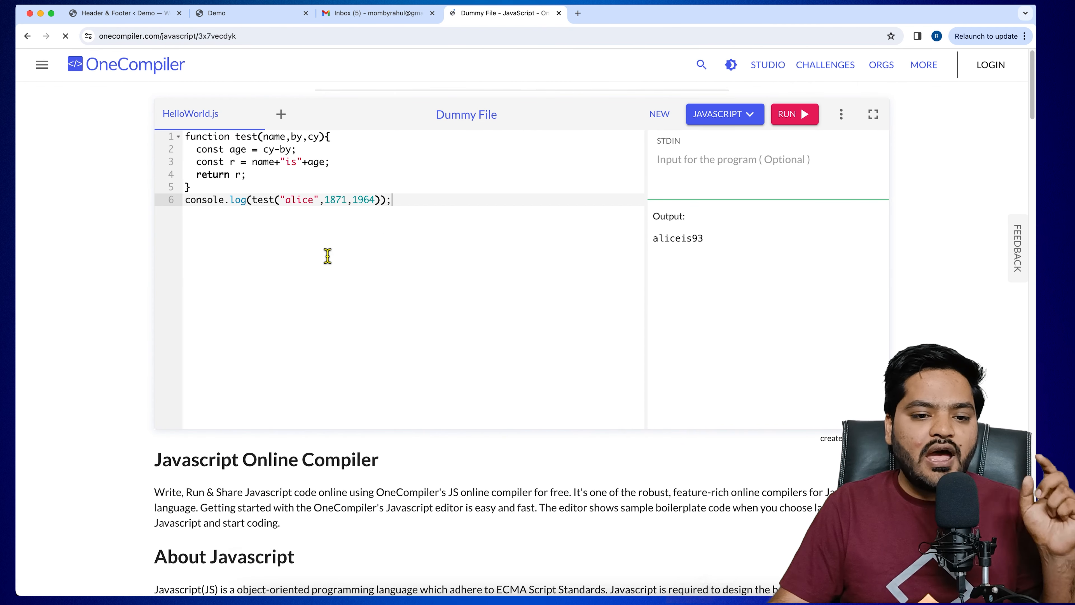
# - Copy the entire JavaScript snippet, including the console.log line, from the OneCompiler editor
pyautogui.moveTo(413, 252); pyautogui.dragTo(189, 195)
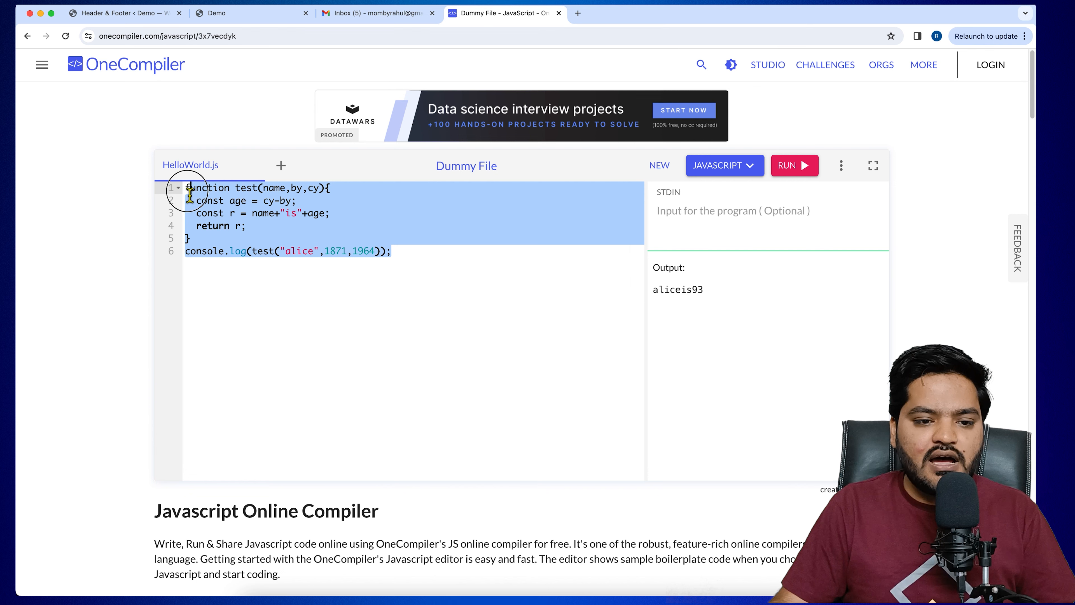
pyautogui.rightClick(256, 213)
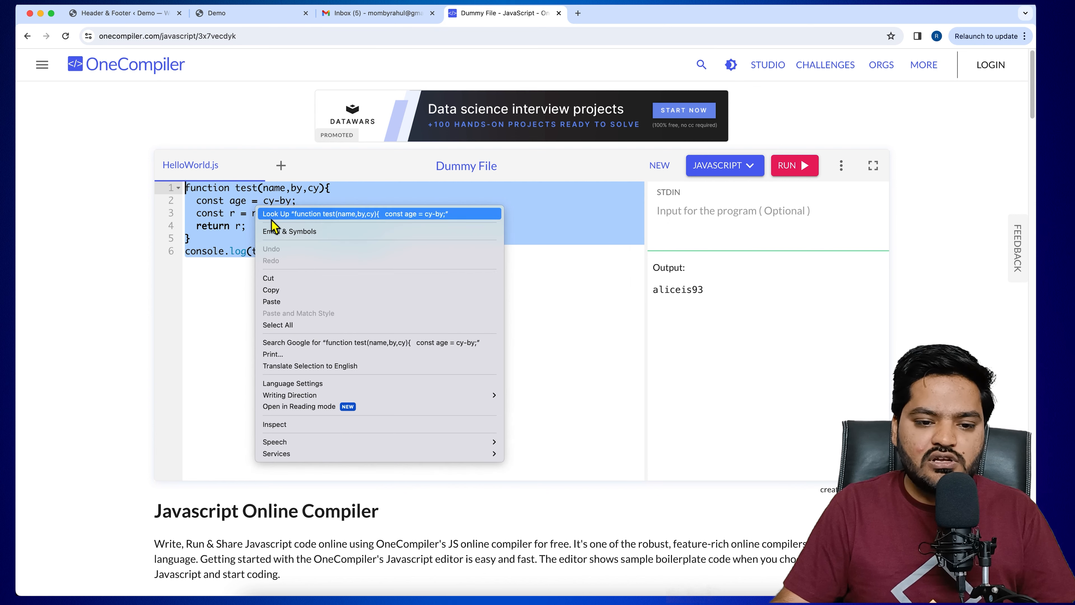
pyautogui.click(282, 292)
# - Paste the copied JavaScript into the Header code box of WPCode's Global Header and Footer page and save the changes
pyautogui.click(143, 18)
pyautogui.scroll(-3, 238, 363)
pyautogui.rightClick(215, 357)
pyautogui.click(250, 436)
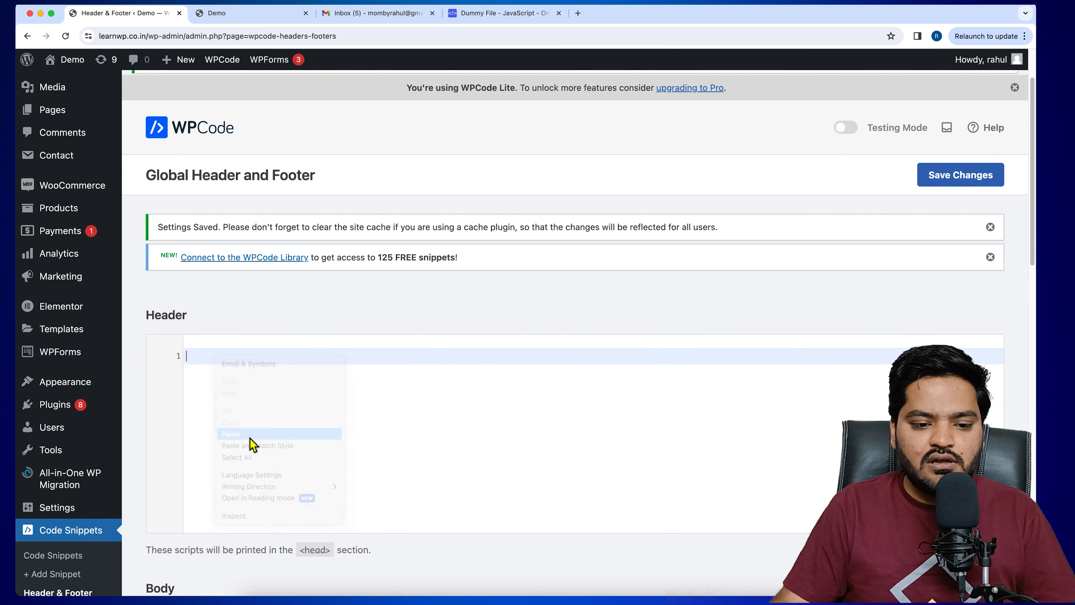
pyautogui.click(958, 180)
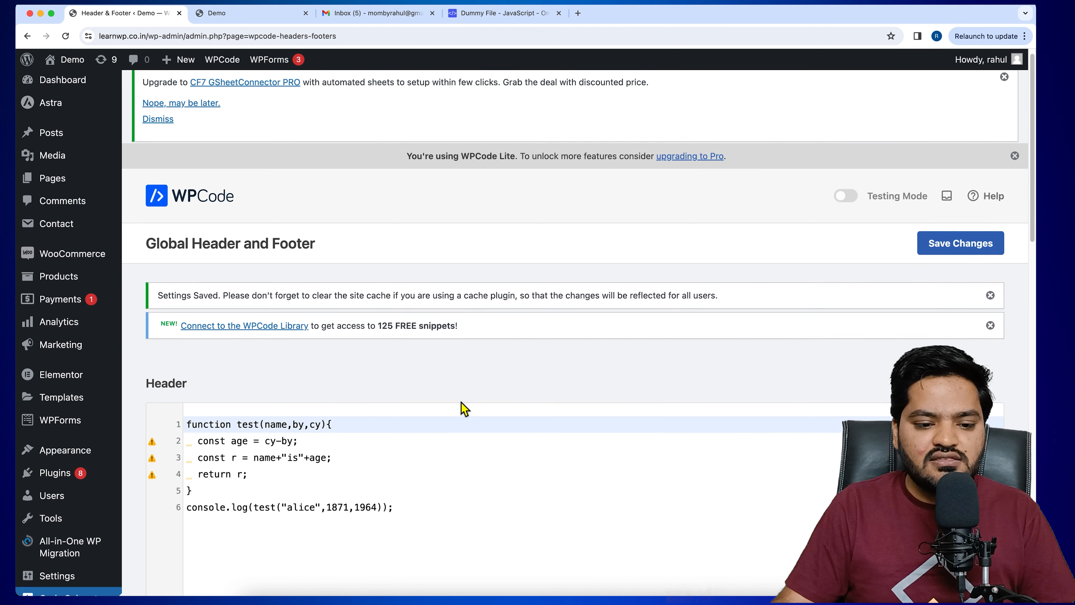
# - Reload the Demo site's home page and view its page source with line wrap turned on
pyautogui.scroll(-2, 423, 398)
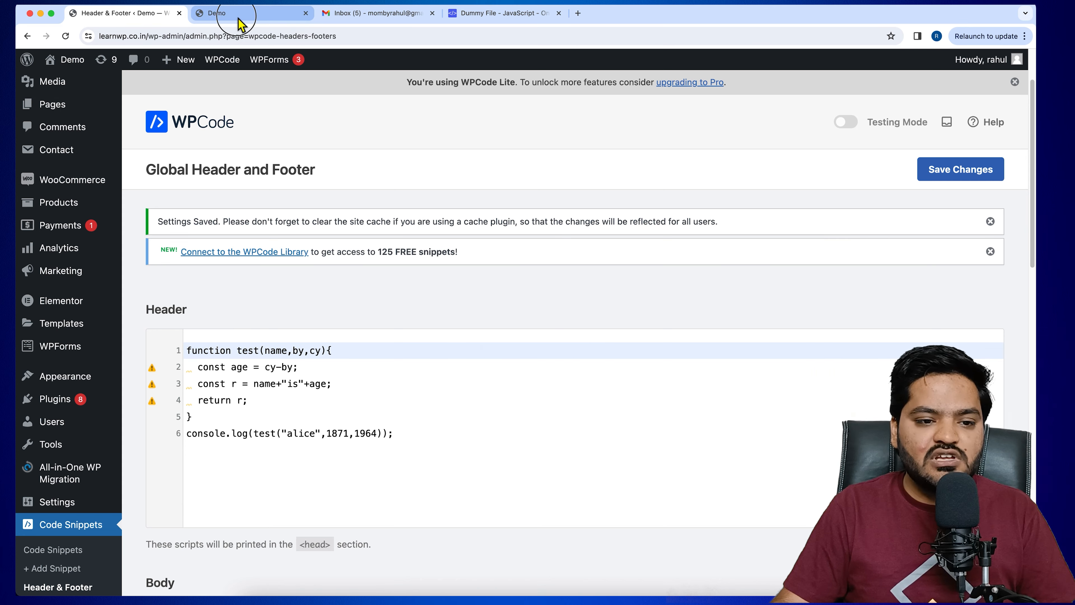
pyautogui.click(275, 13)
pyautogui.click(65, 36)
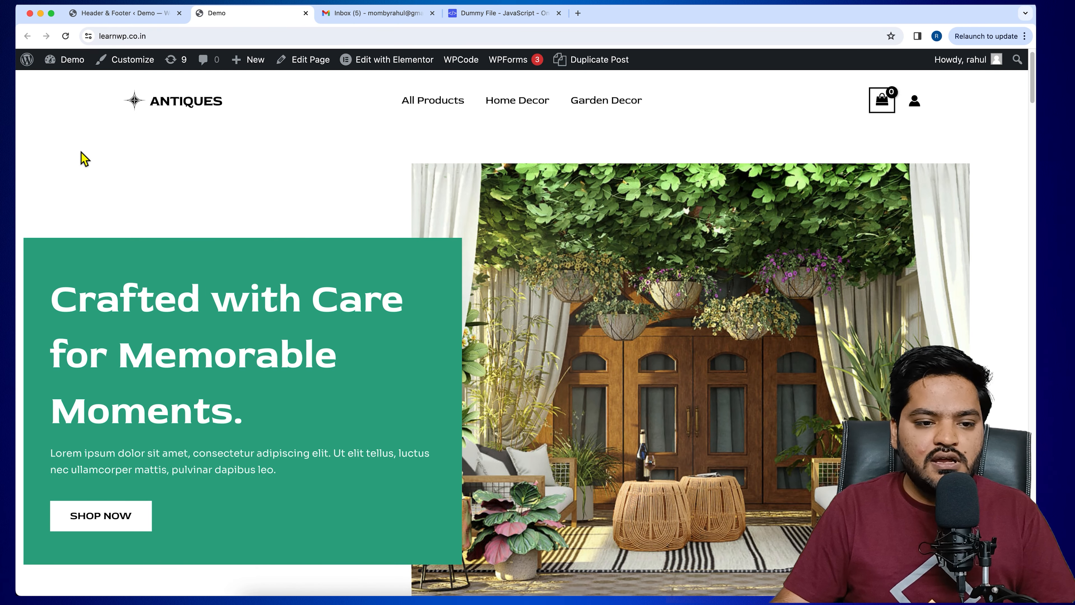
pyautogui.rightClick(93, 142)
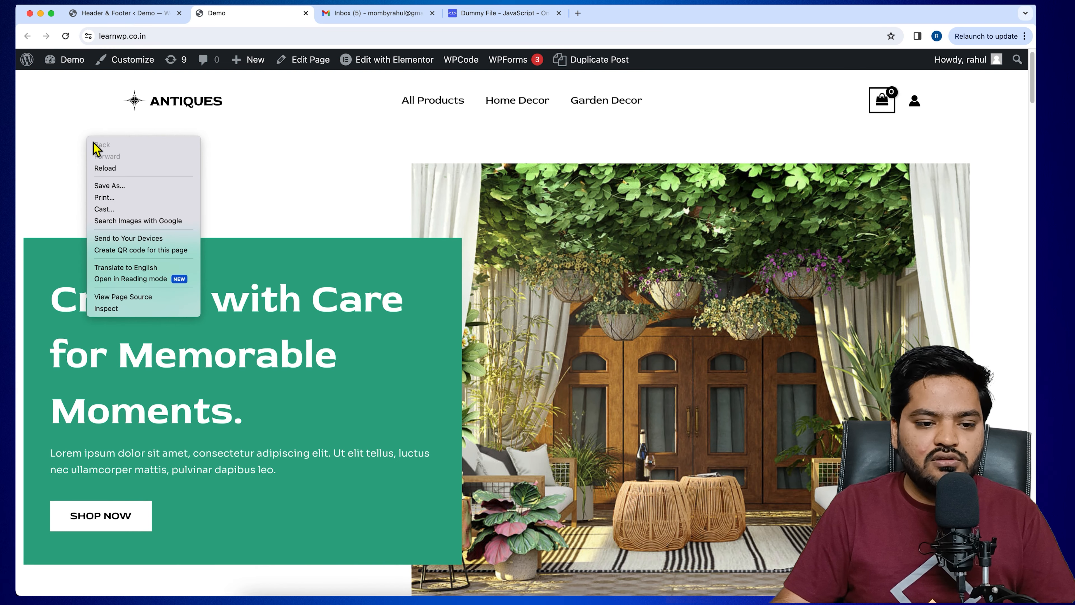
pyautogui.click(138, 298)
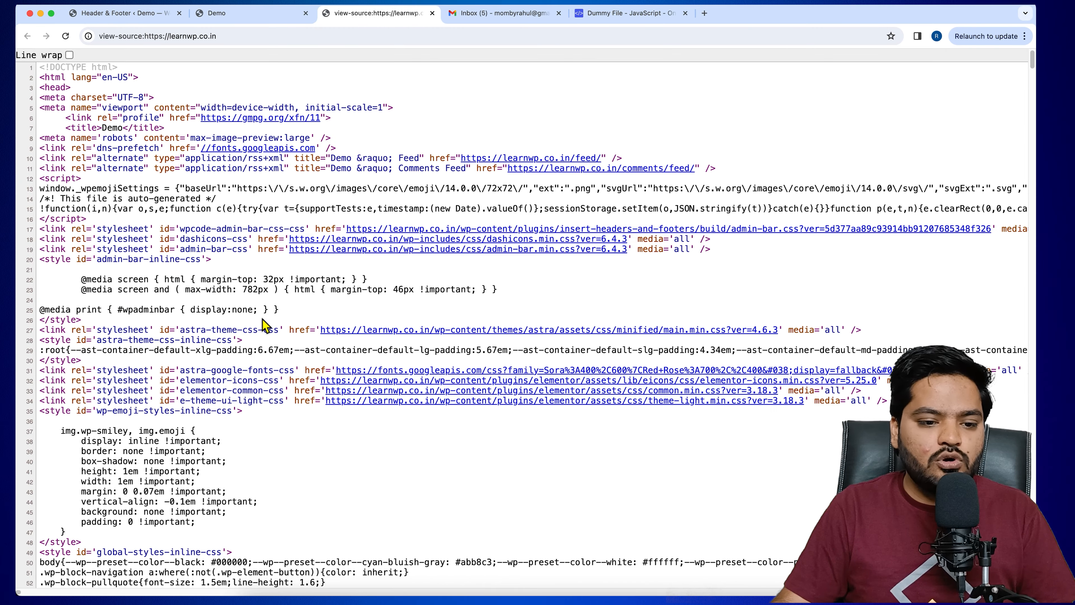
pyautogui.click(69, 55)
# - Copy the function name "test" from the Header code, search the page source for it and go through the matches
pyautogui.click(144, 19)
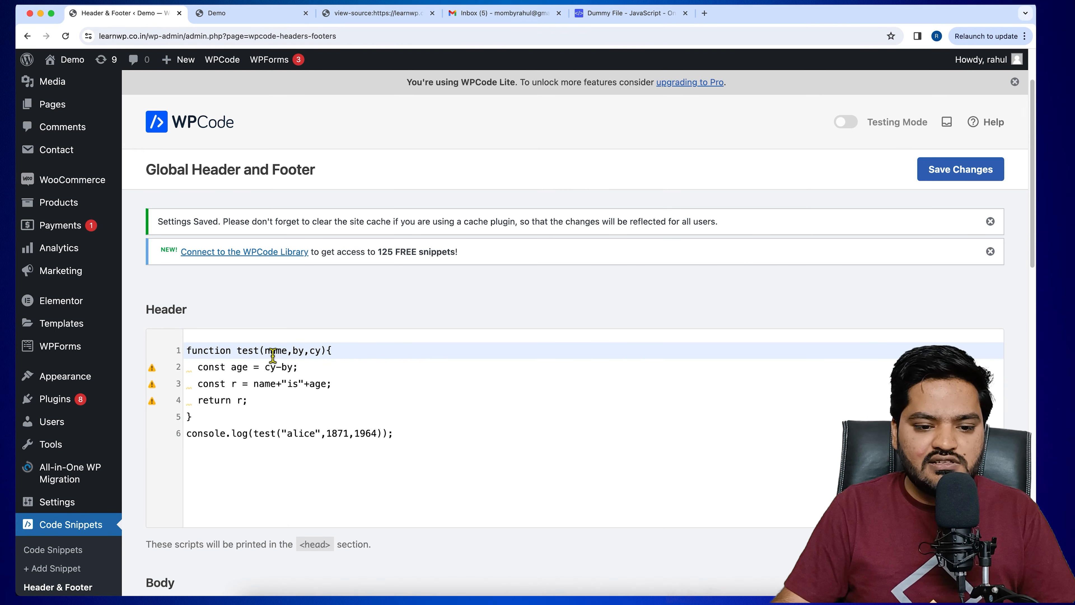
pyautogui.doubleClick(248, 351)
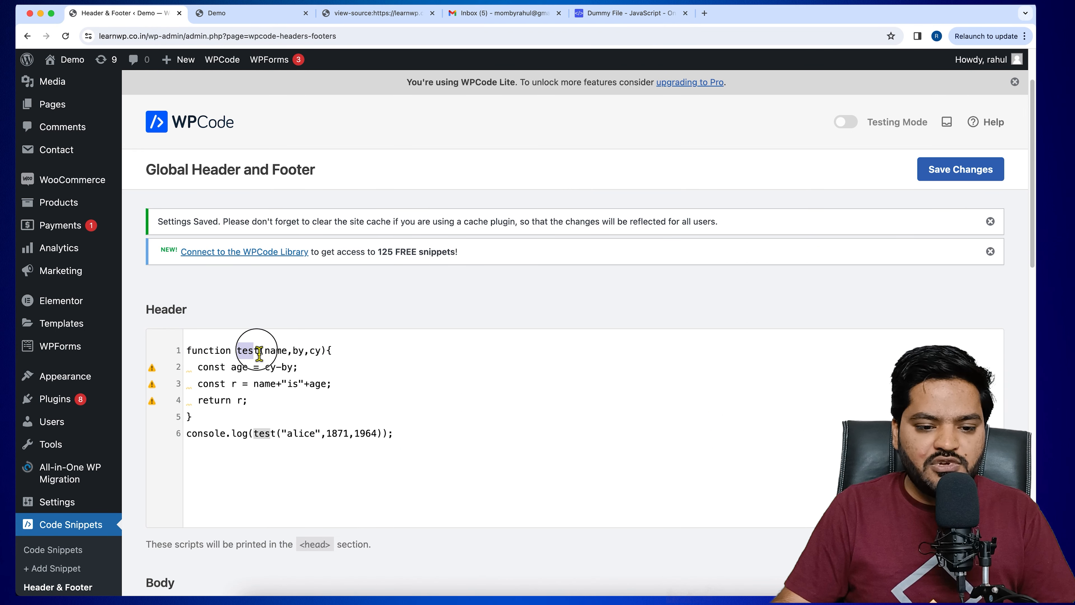
pyautogui.rightClick(249, 350)
pyautogui.click(266, 421)
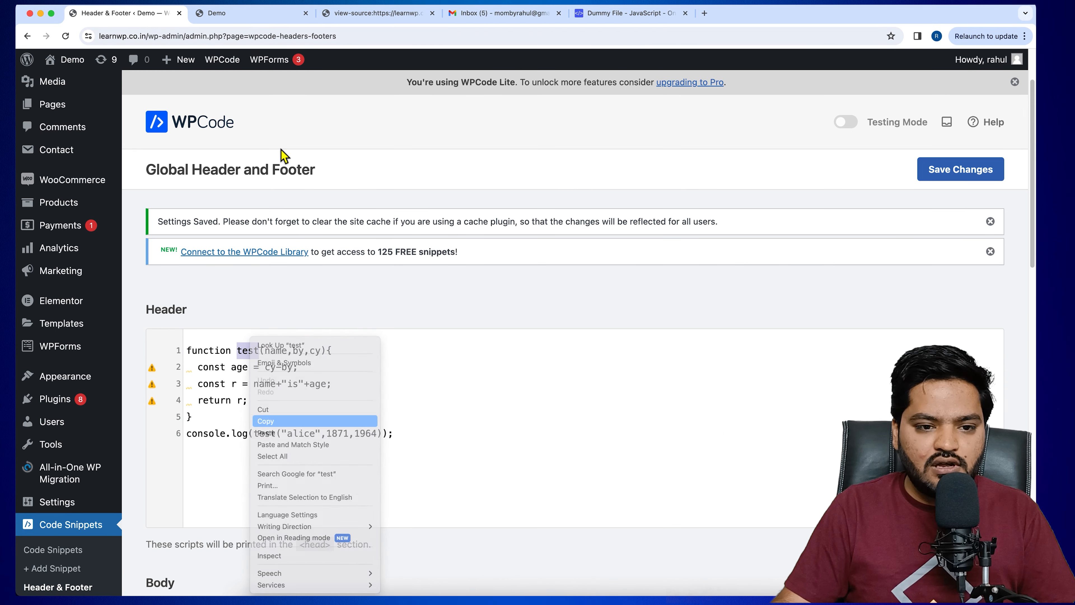
pyautogui.click(376, 13)
pyautogui.rightClick(416, 120)
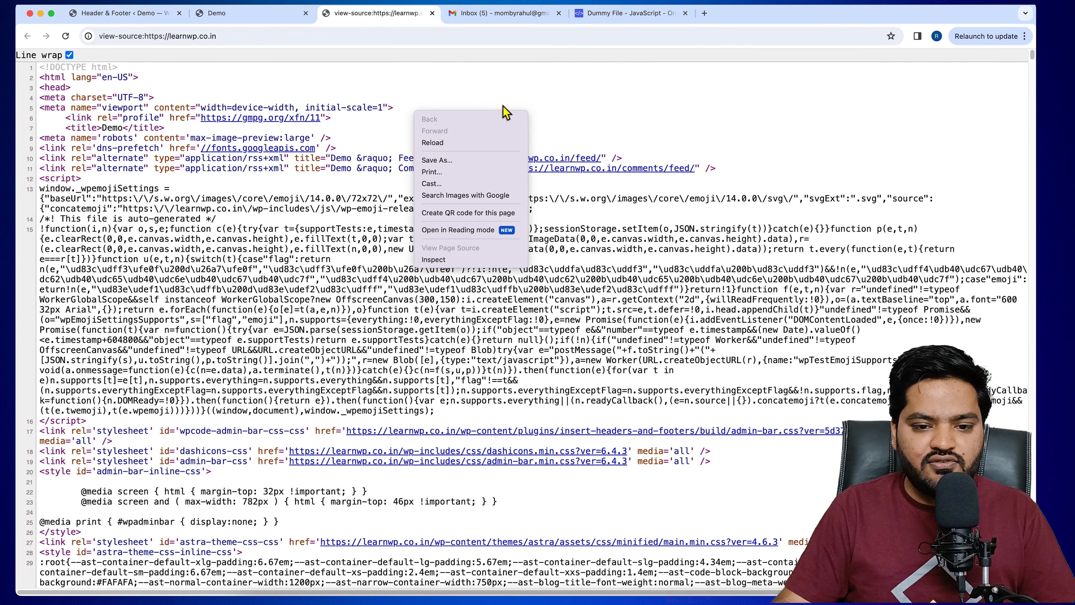
pyautogui.press('Escape')
pyautogui.press('super+f')
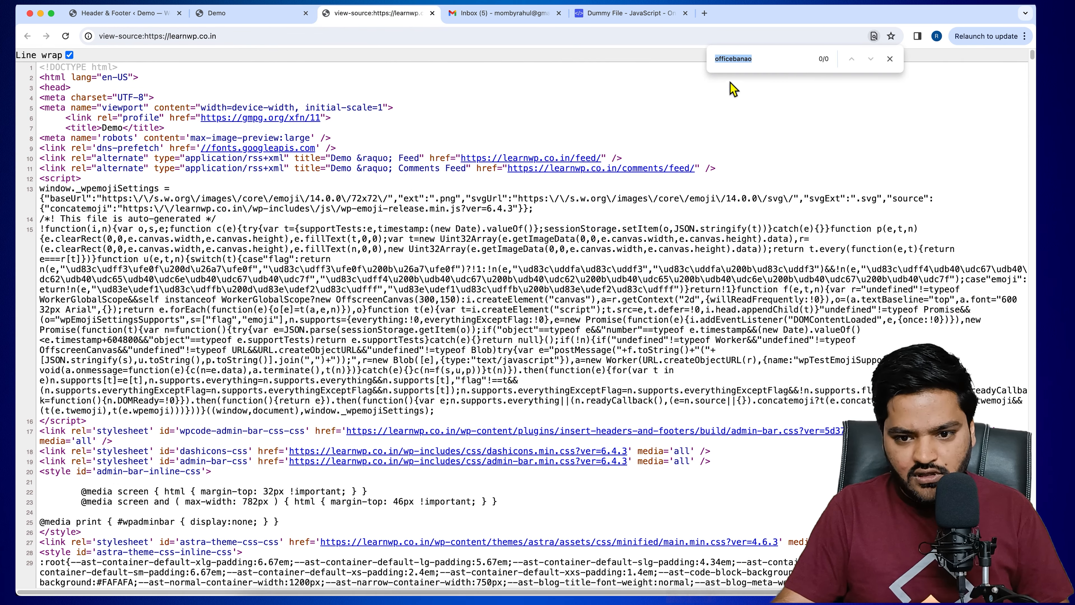
pyautogui.write('test')
pyautogui.press('Return')
pyautogui.press('Return')
pyautogui.press('Return')
pyautogui.press('Return')
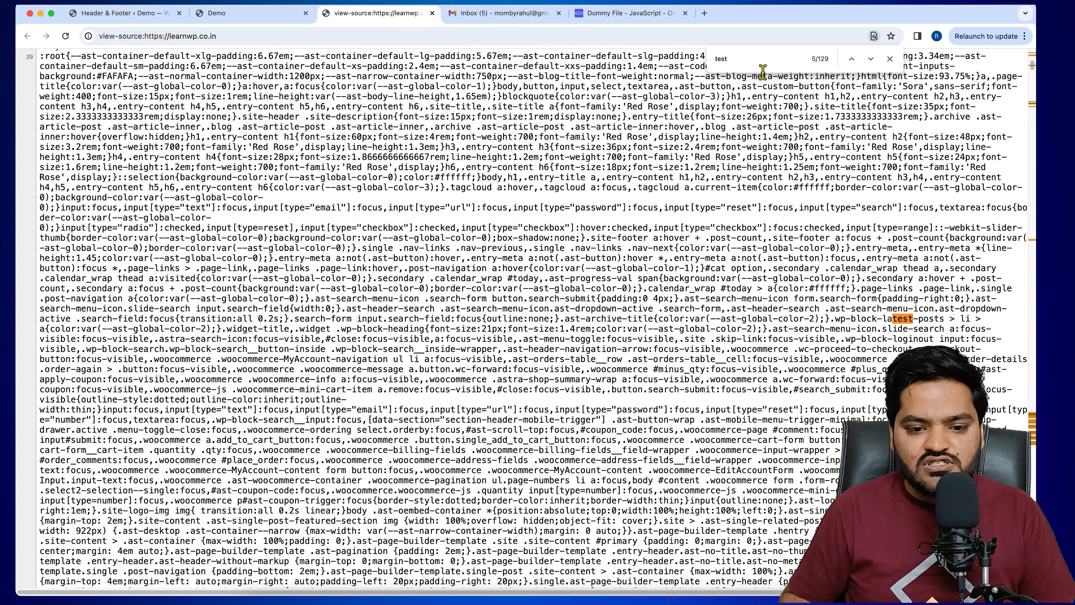
pyautogui.press('Return')
pyautogui.press('Return')
pyautogui.press('Return')
pyautogui.press('Return')
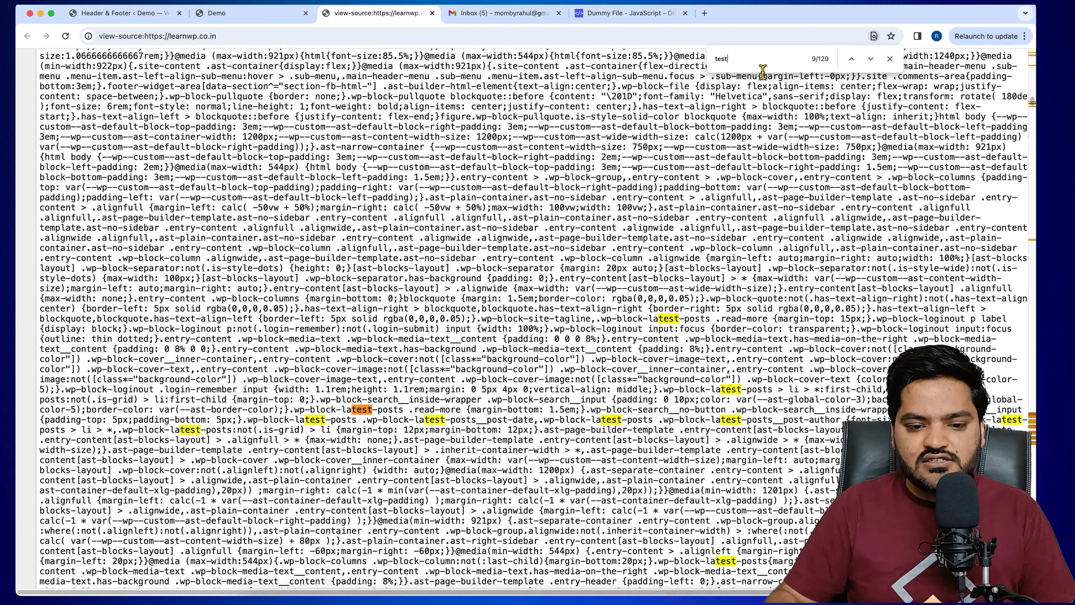
# - Search the page source for "function test" from the Header code and highlight the function's lines in the source
pyautogui.click(139, 13)
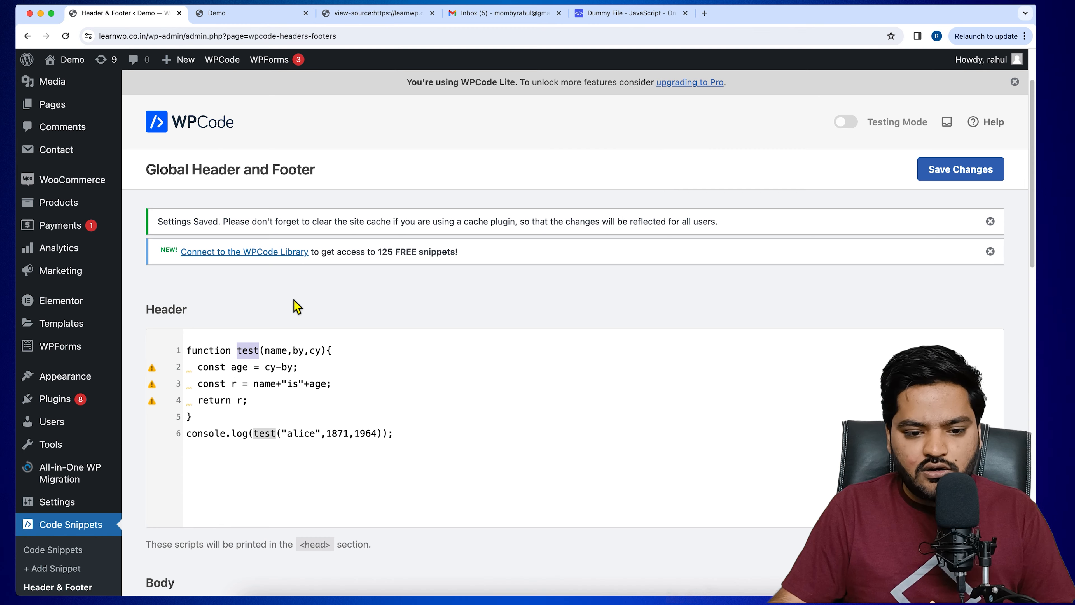
pyautogui.moveTo(187, 353); pyautogui.dragTo(257, 352)
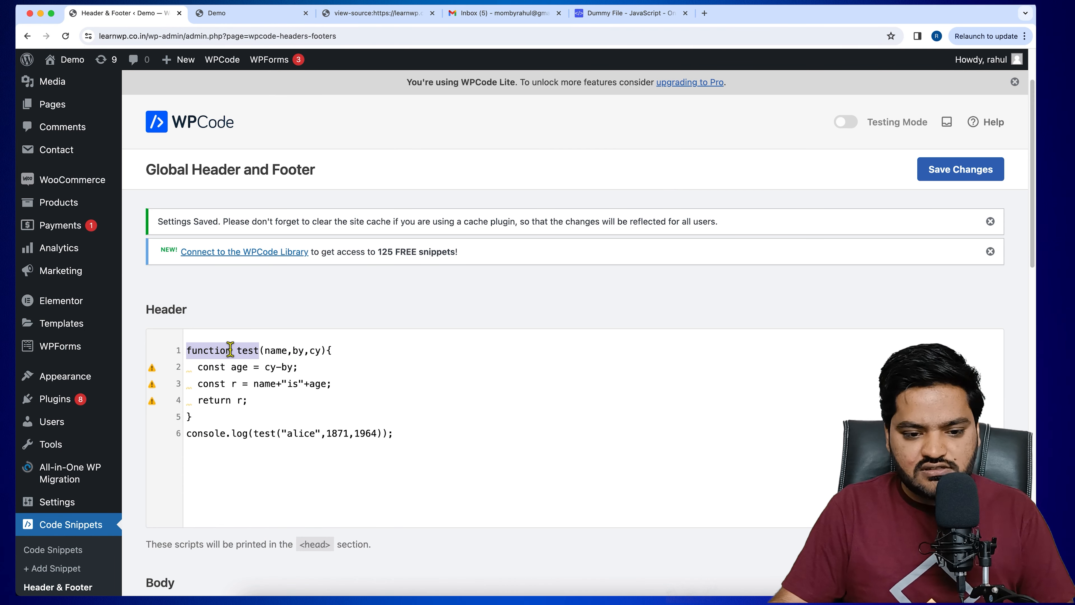
pyautogui.click(373, 12)
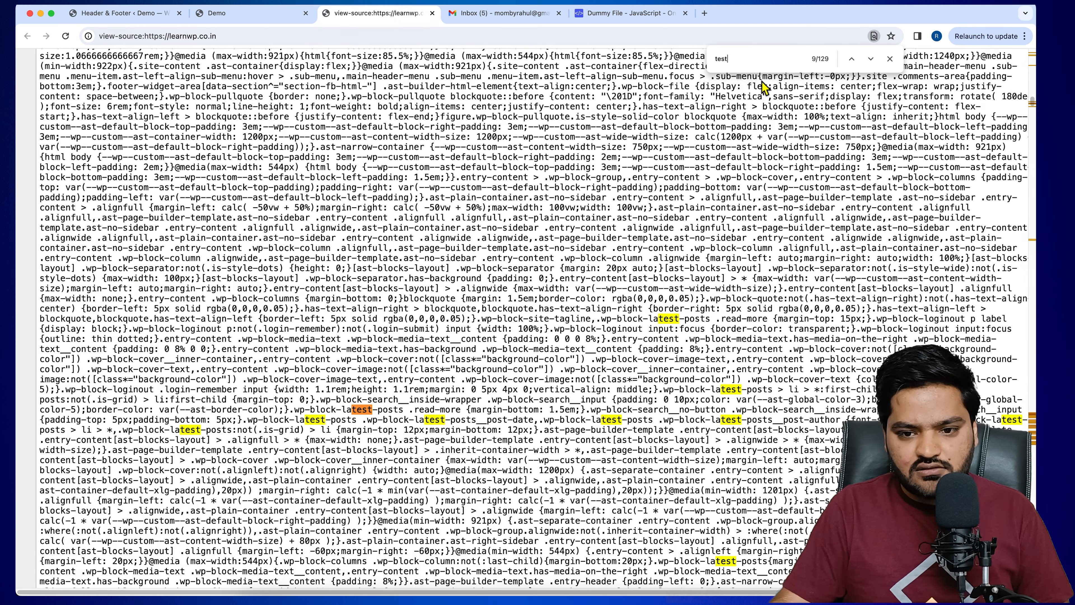
pyautogui.press('super+a')
pyautogui.press('super+v')
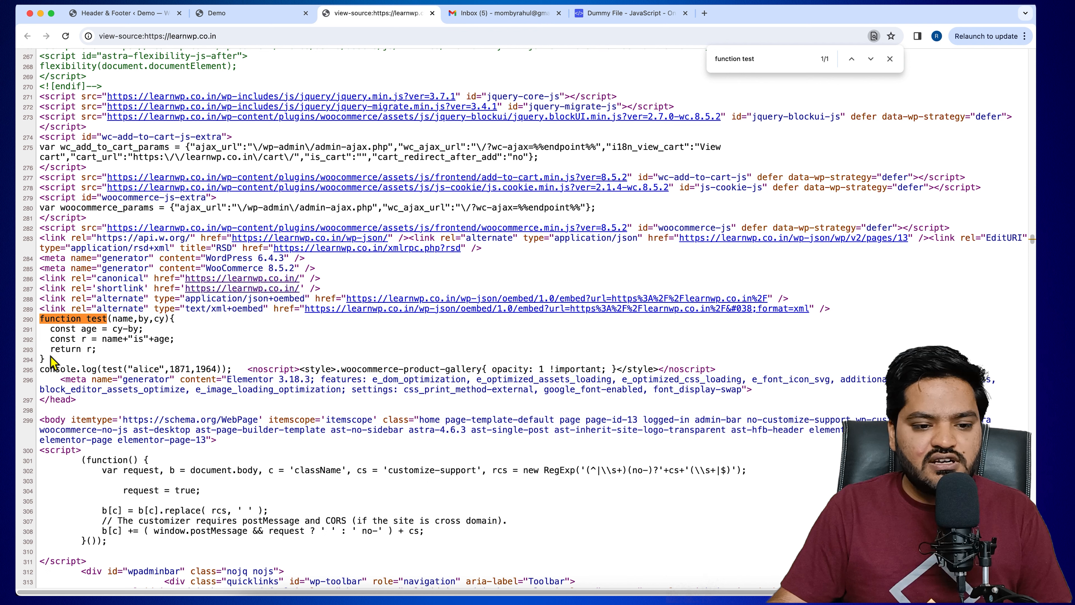
pyautogui.click(42, 328)
pyautogui.moveTo(40, 319); pyautogui.dragTo(59, 363)
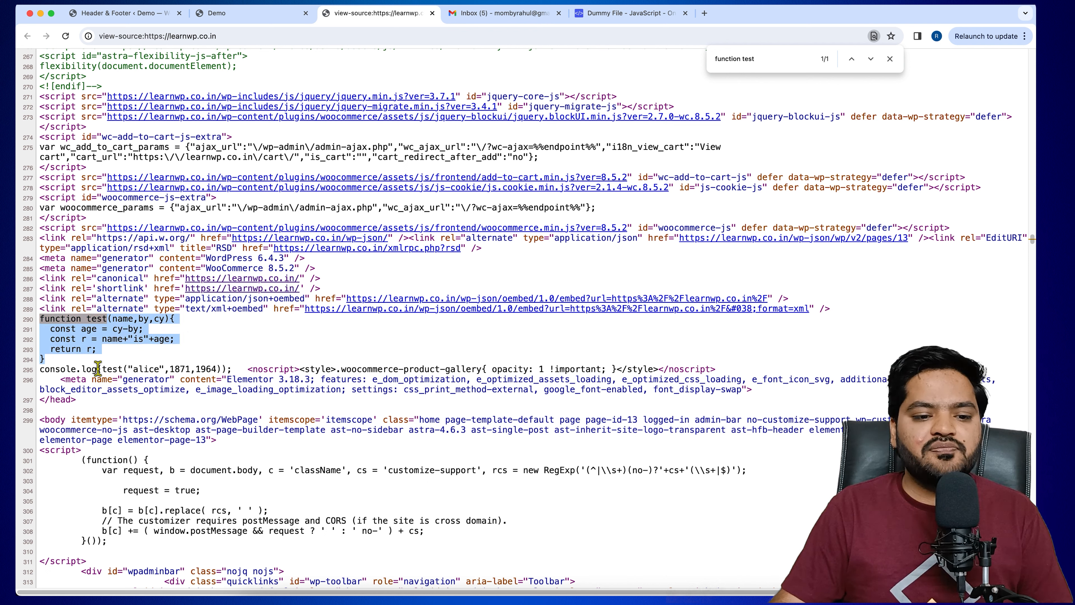
# - Compare the code in the Header box with the page source, and select the whole snippet in the Header box
pyautogui.click(148, 14)
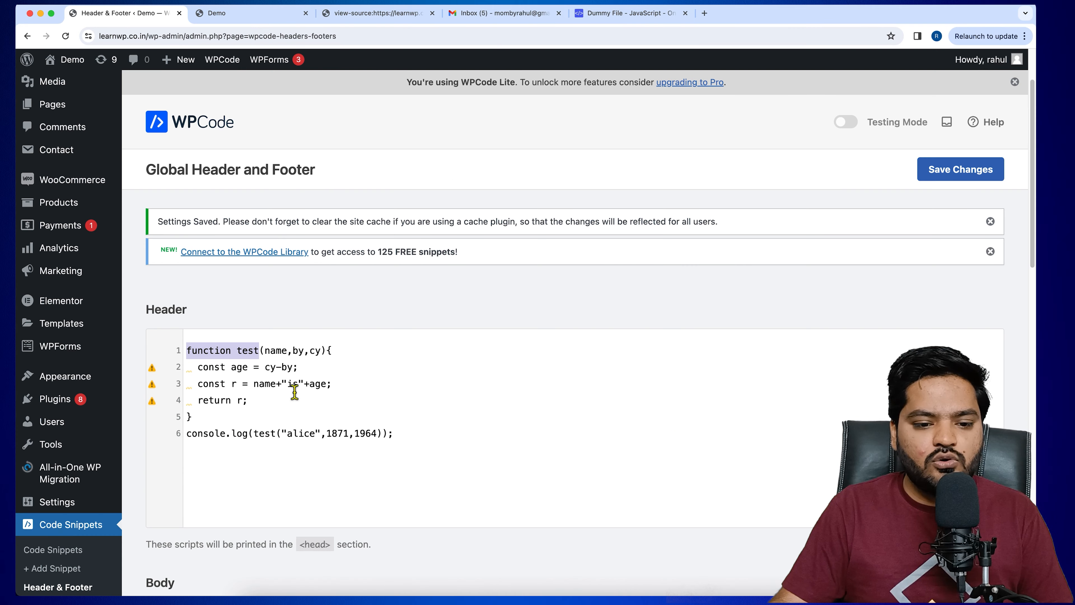
pyautogui.click(362, 13)
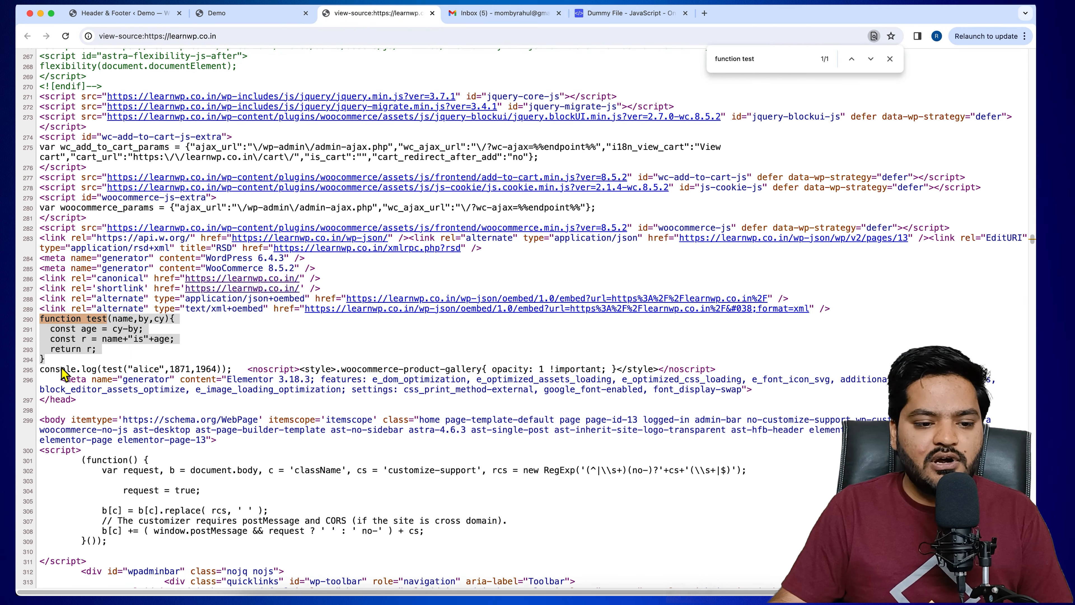
pyautogui.click(136, 23)
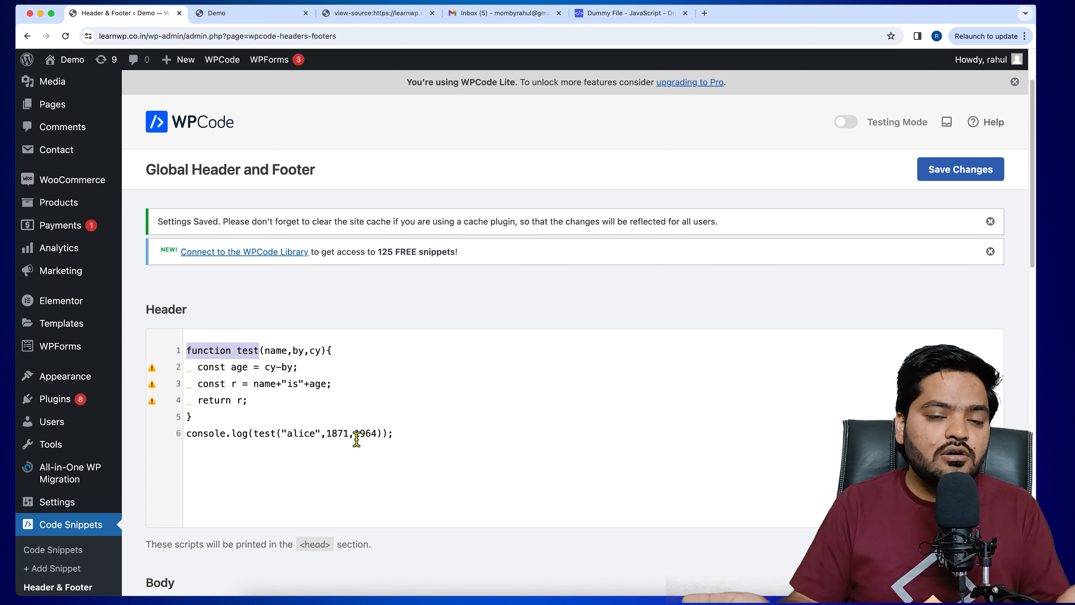
pyautogui.moveTo(409, 444); pyautogui.dragTo(189, 350)
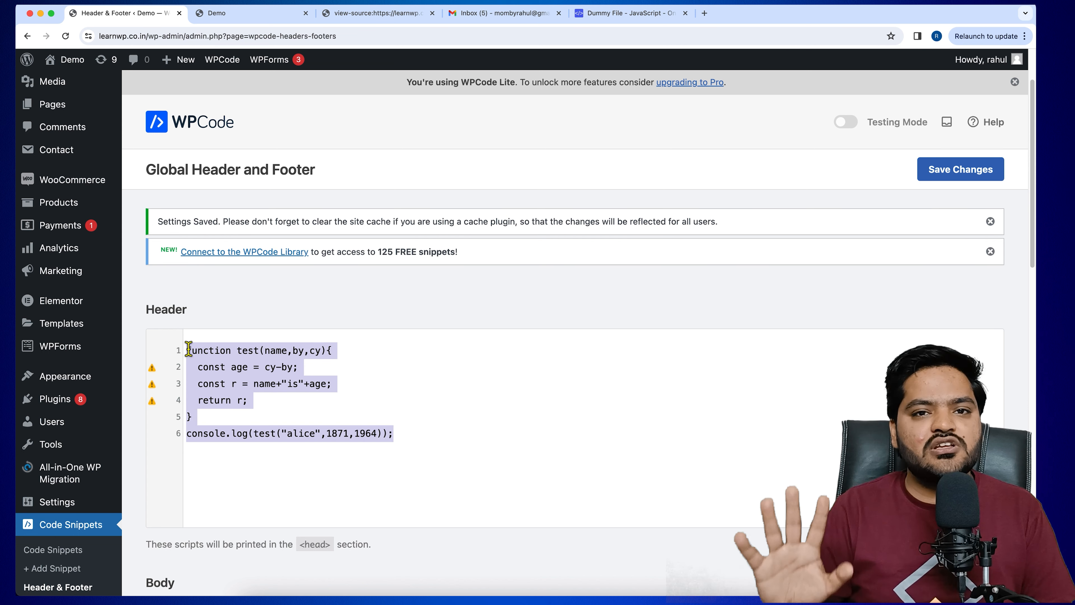